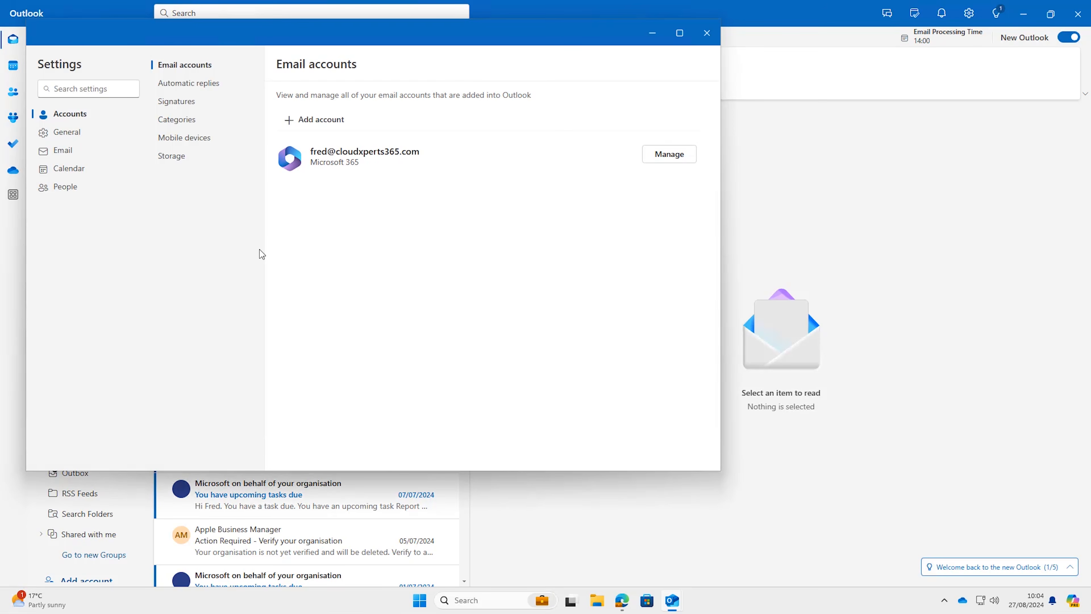
In the calendar's events and invitations settings, turn on shortened duration for all events and keep End events early as the option
click(87, 176)
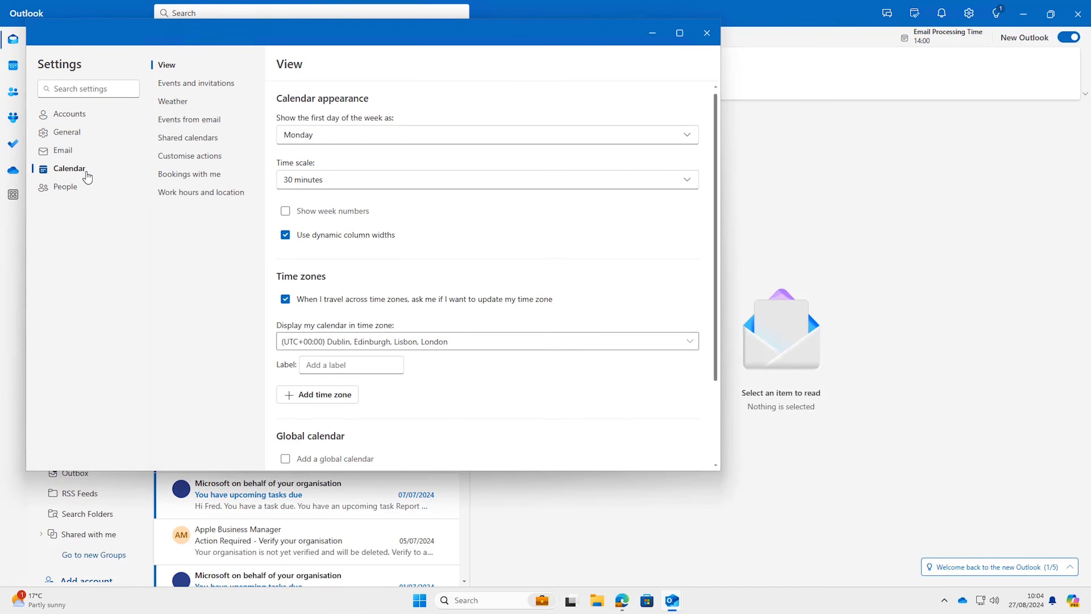
click(199, 84)
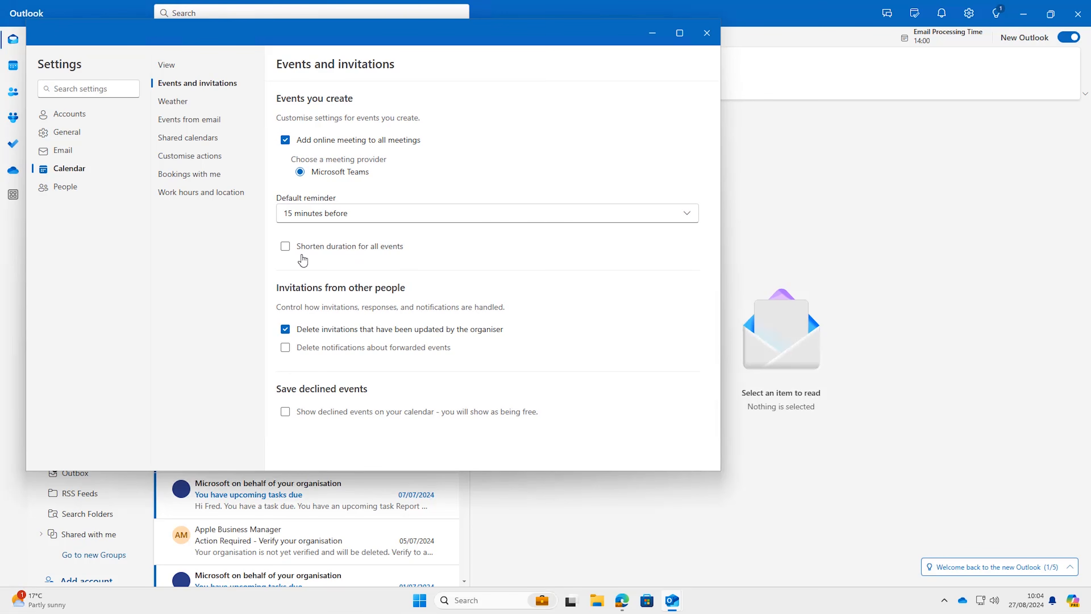
click(285, 248)
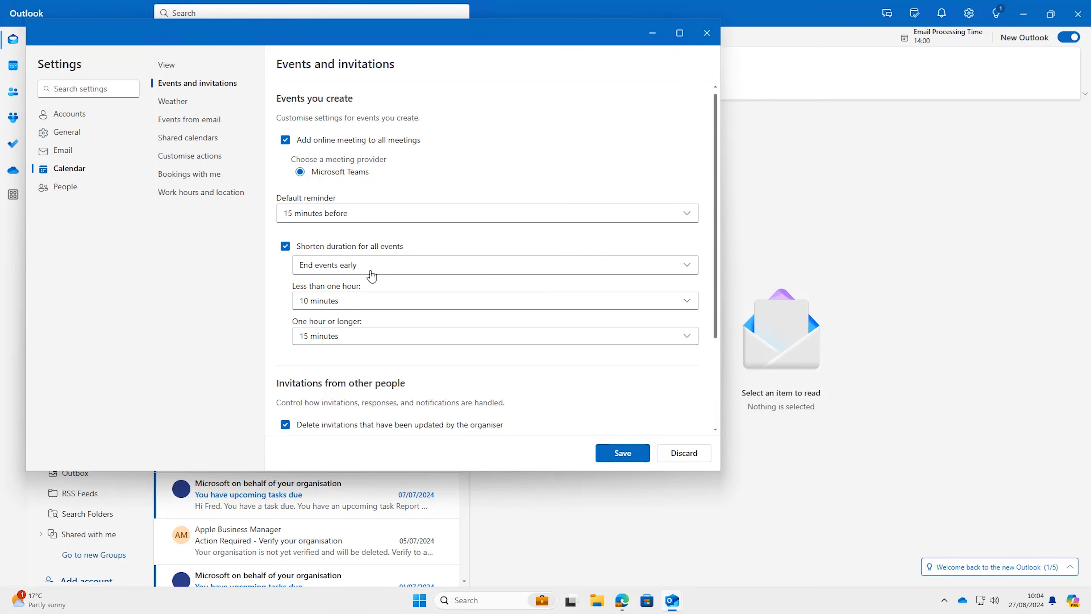
click(678, 265)
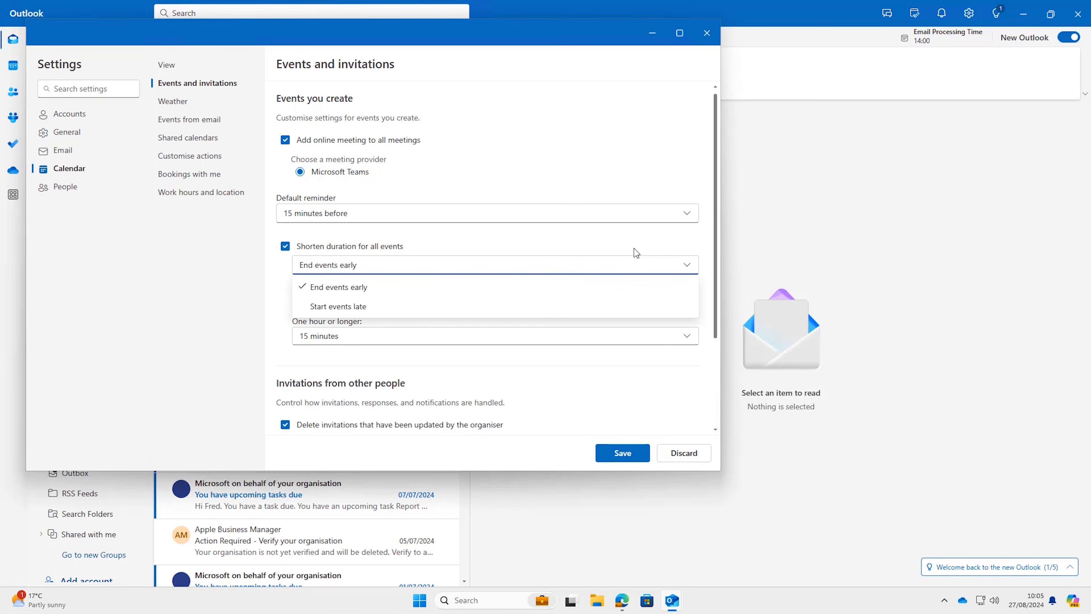
click(629, 241)
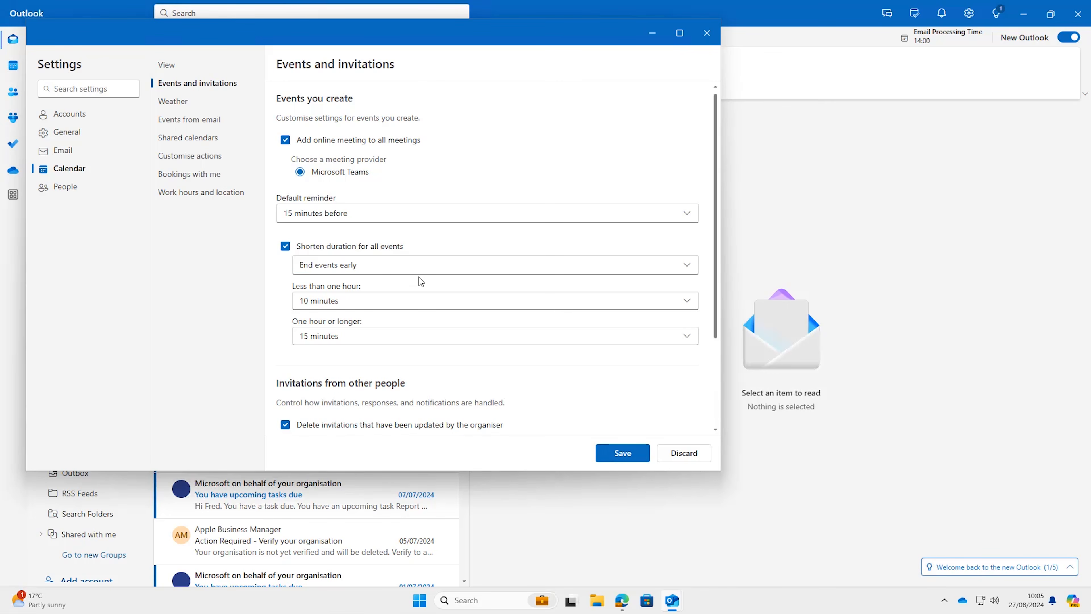
Keep the event shortening at 10 minutes under one hour and 15 minutes for longer events, save, and close the settings
click(692, 303)
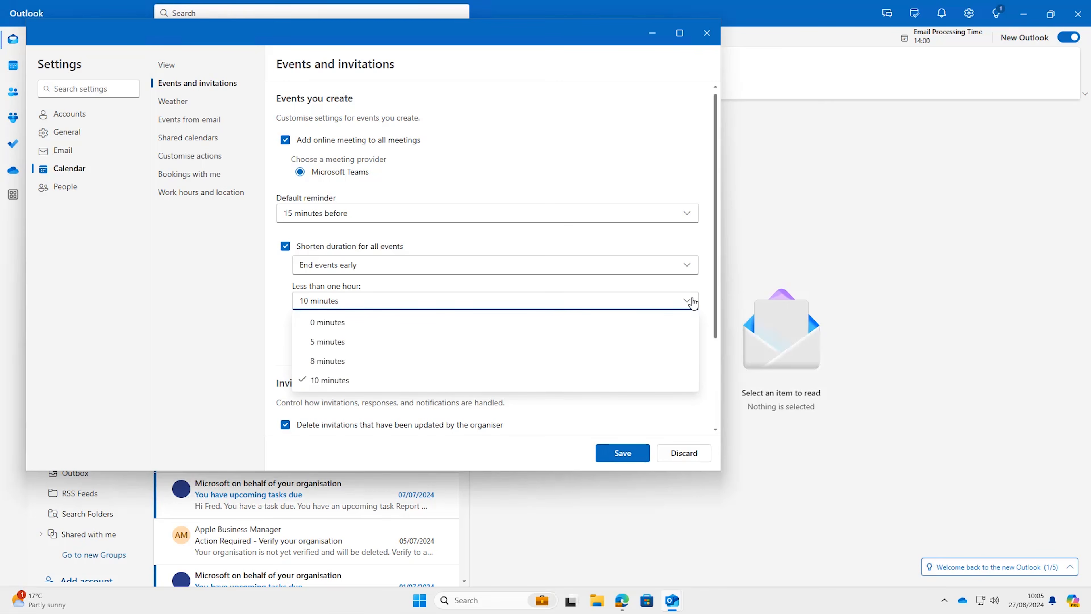
click(490, 386)
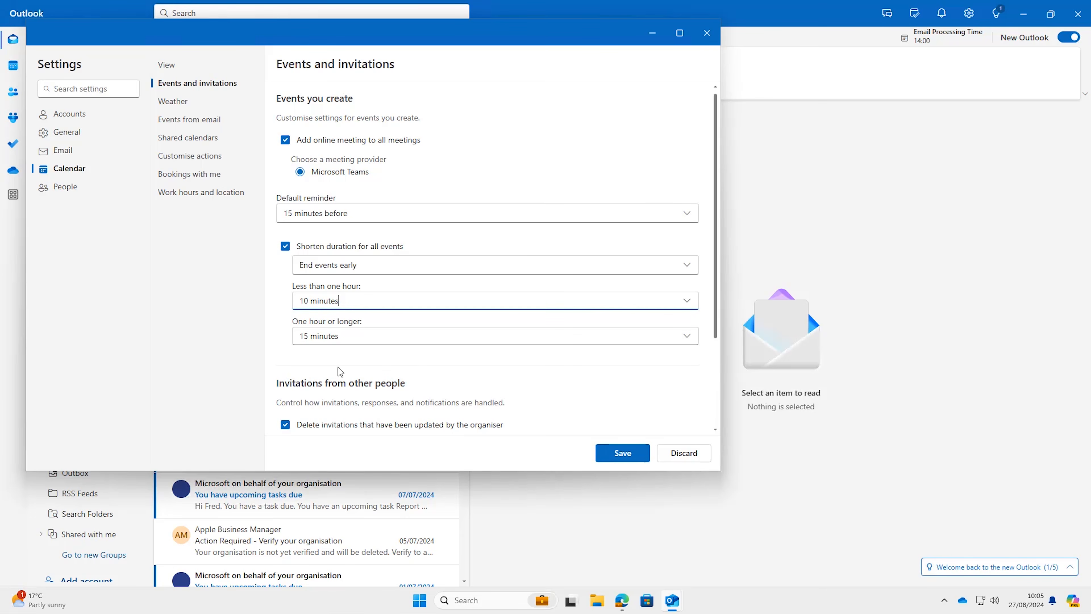
click(694, 338)
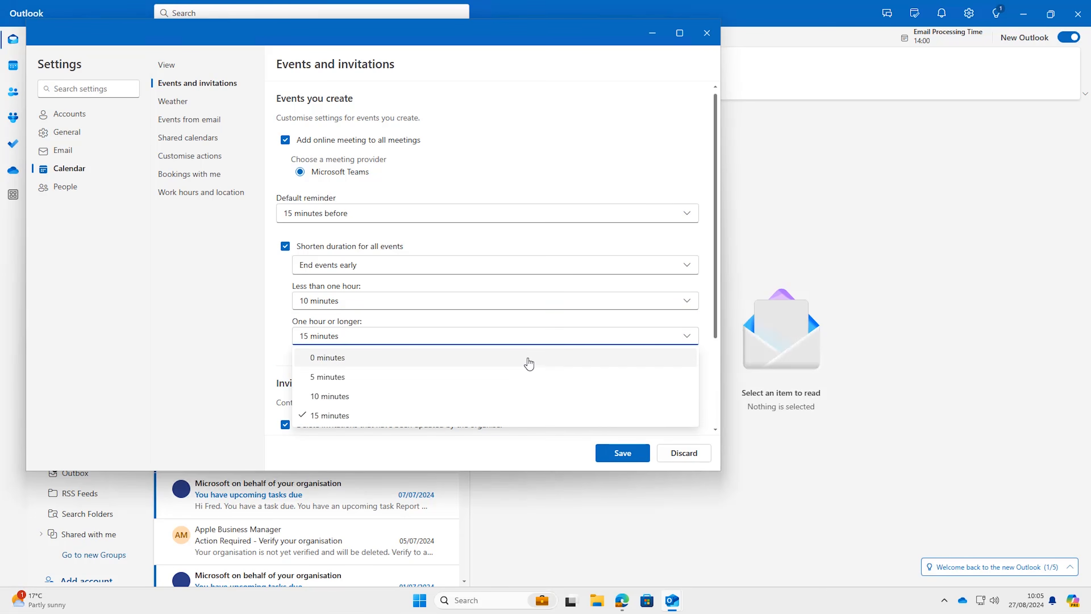
click(347, 418)
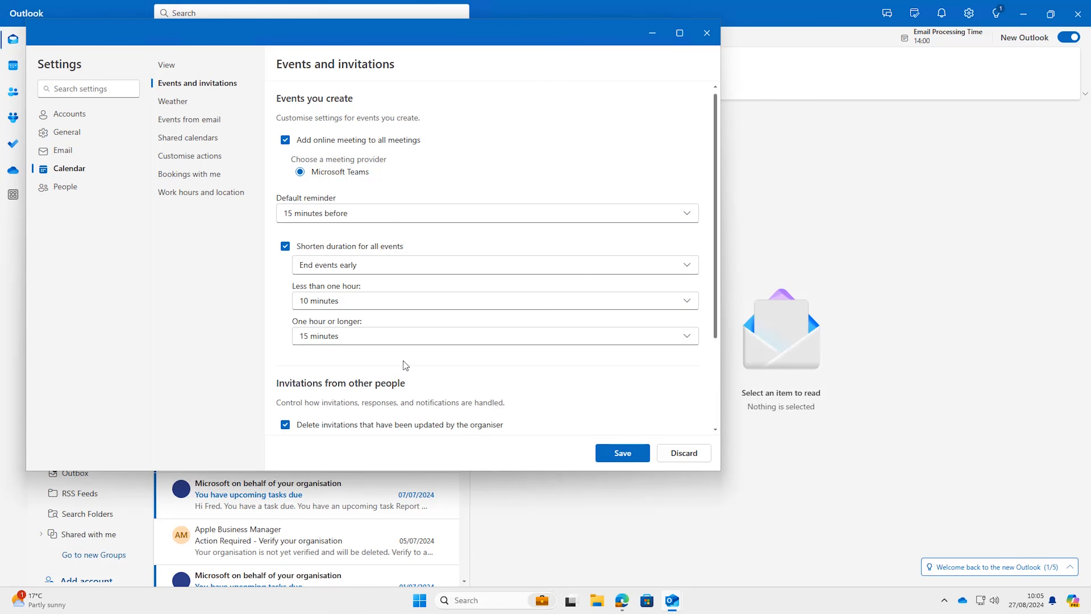
click(638, 454)
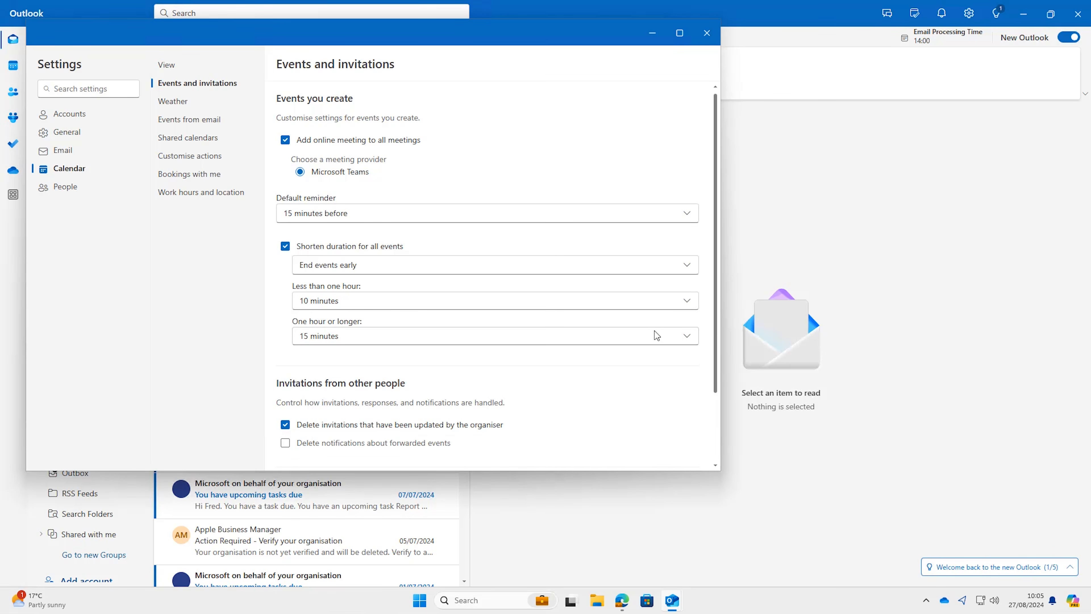
click(707, 41)
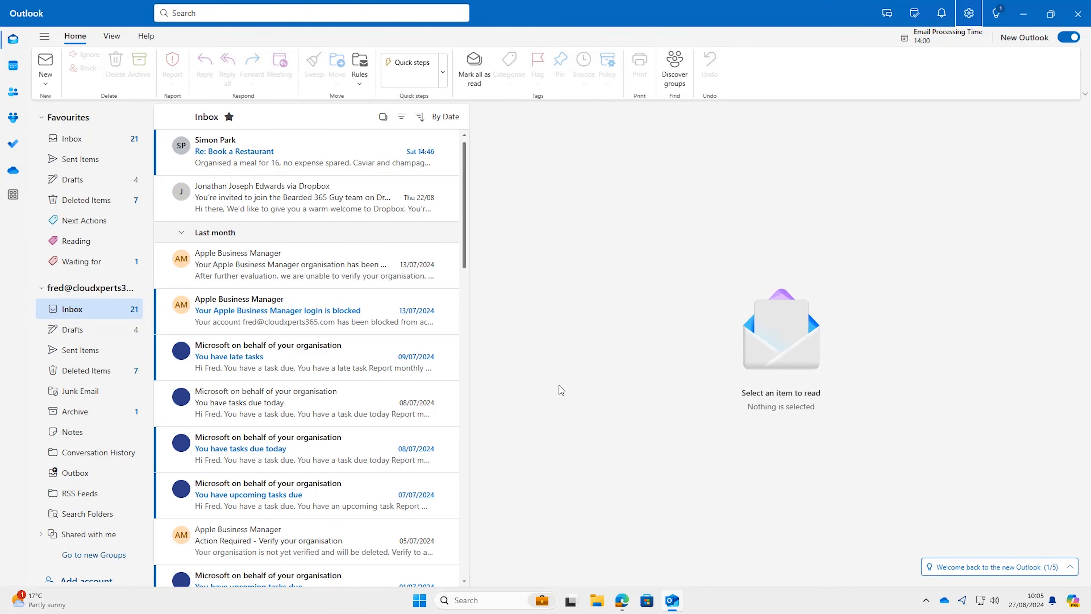
Start a new calendar event titled "Catchup Meeting" and choose 11:45 as its end time
click(12, 65)
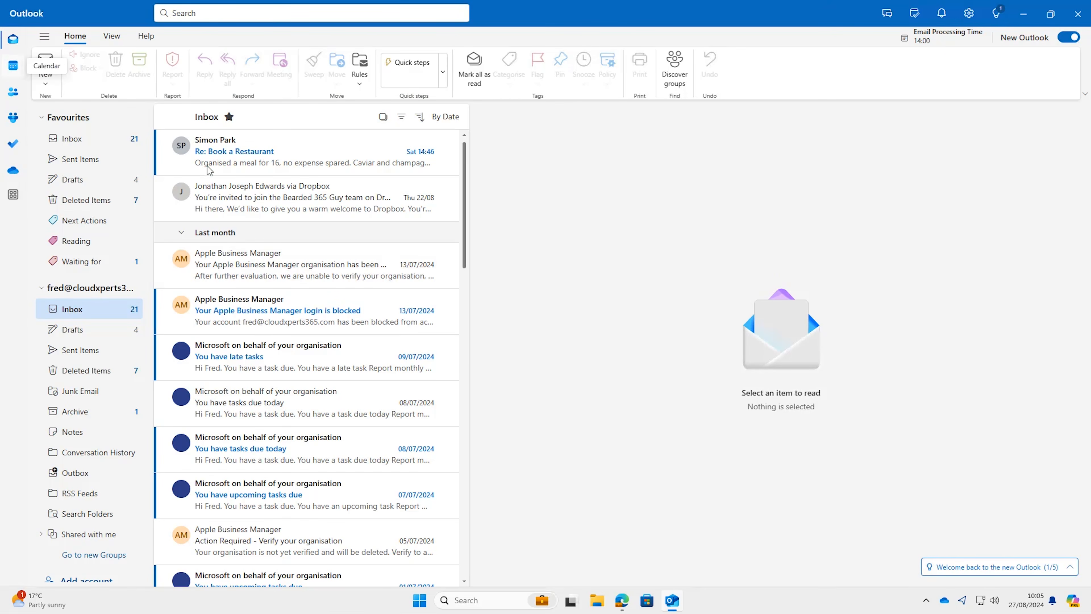
click(47, 60)
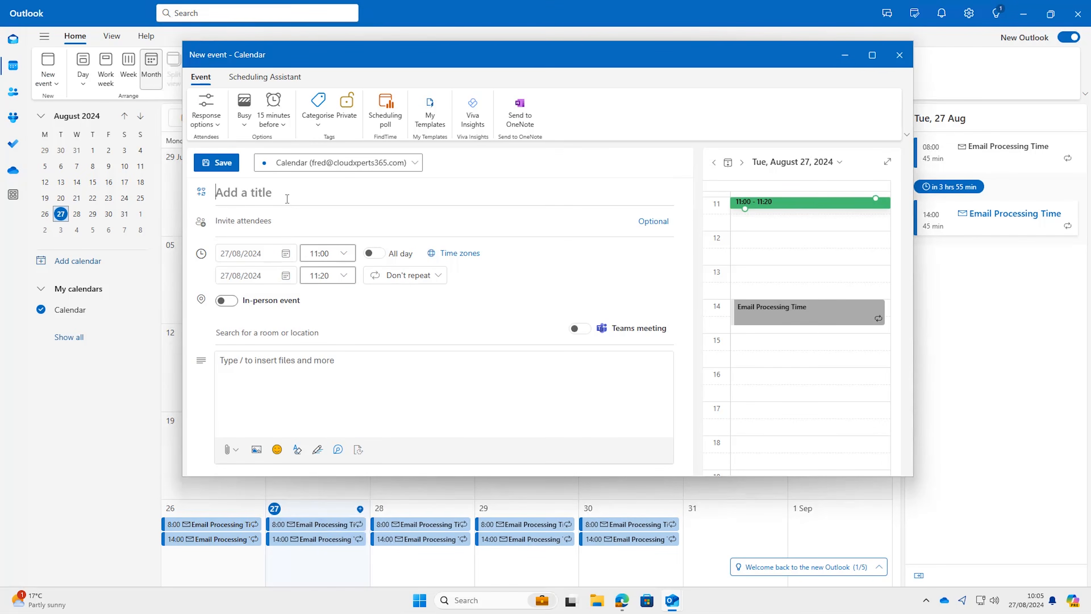
text(Catchup Meeting)
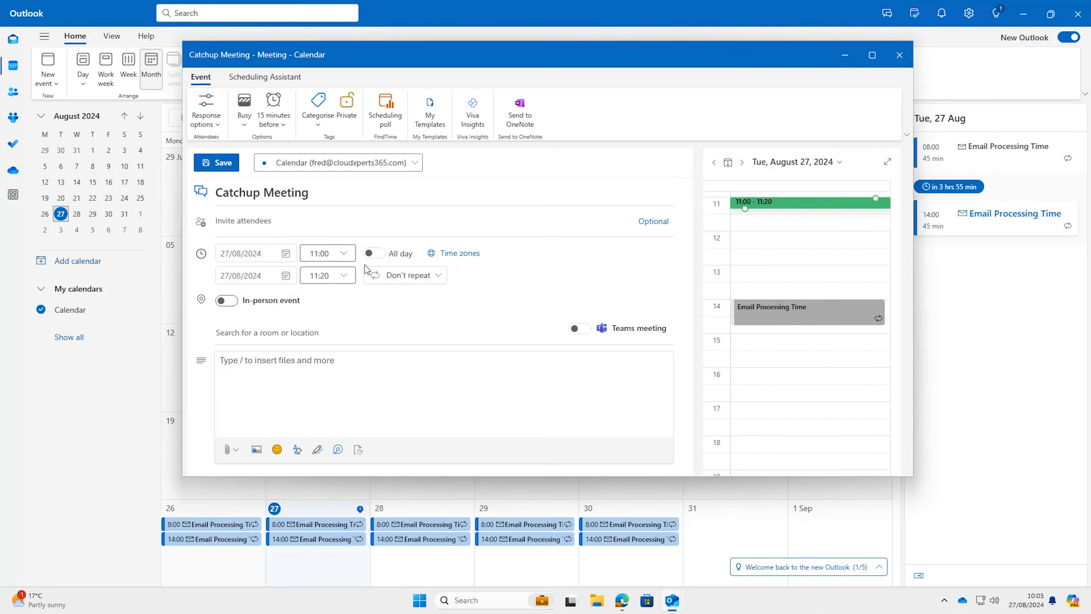
click(341, 275)
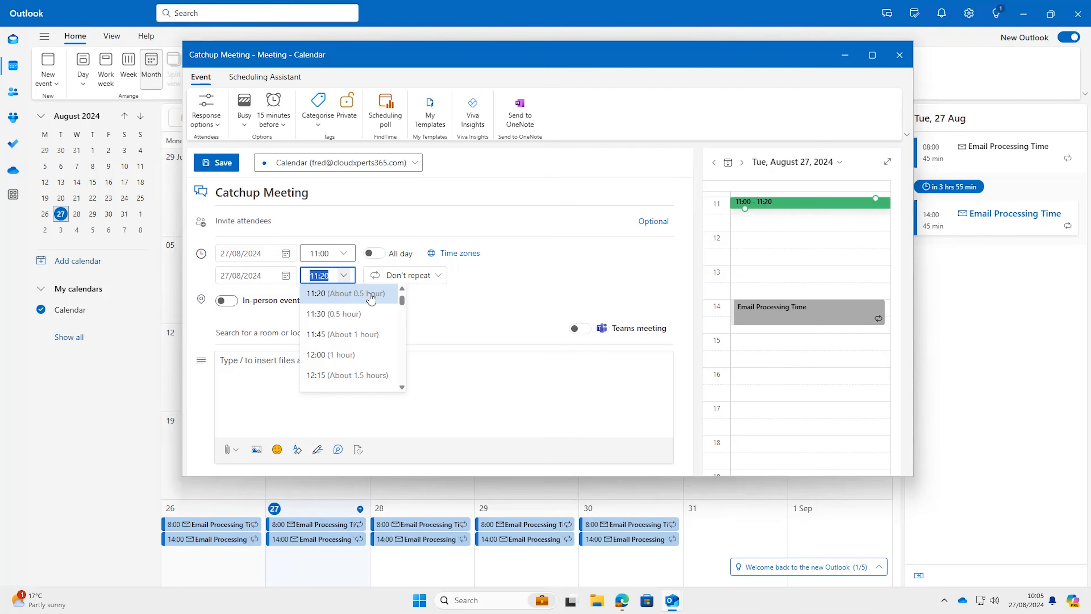
click(363, 334)
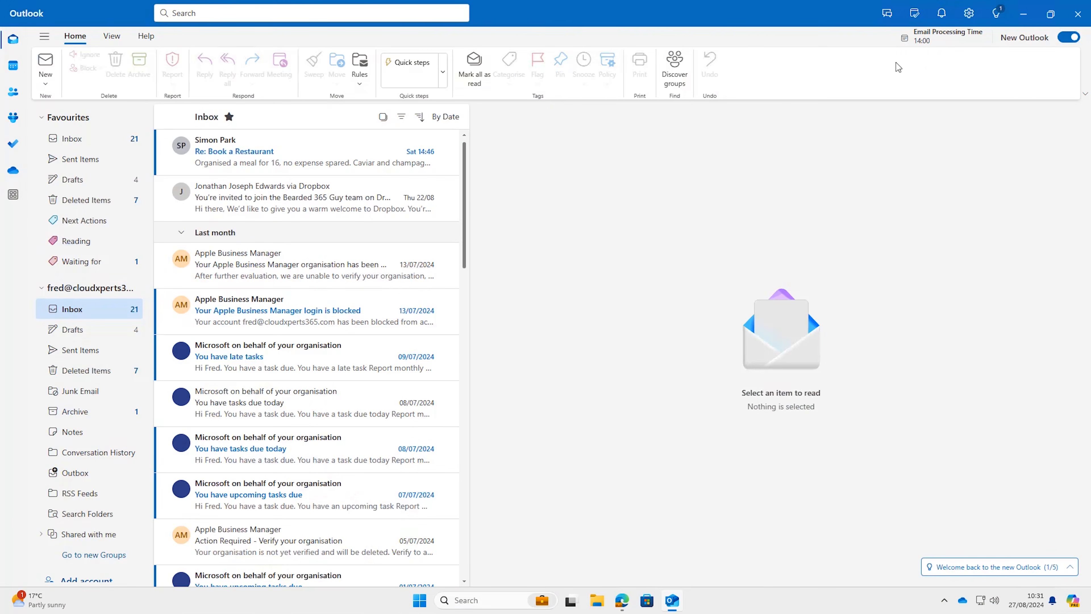
Remove Wednesday from the working days in the calendar's work hours and location settings
click(969, 13)
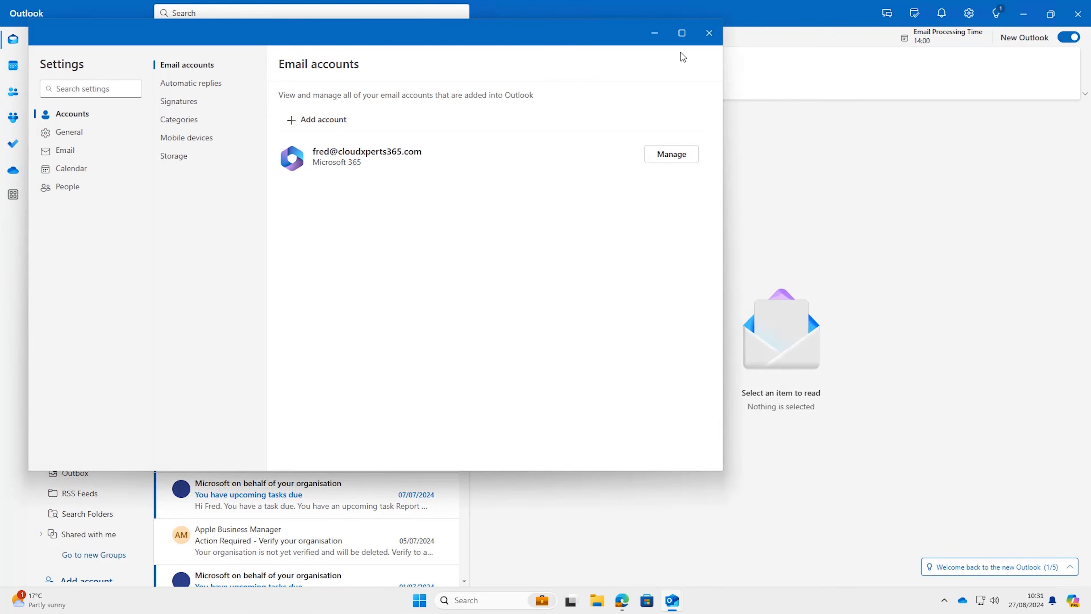
click(71, 172)
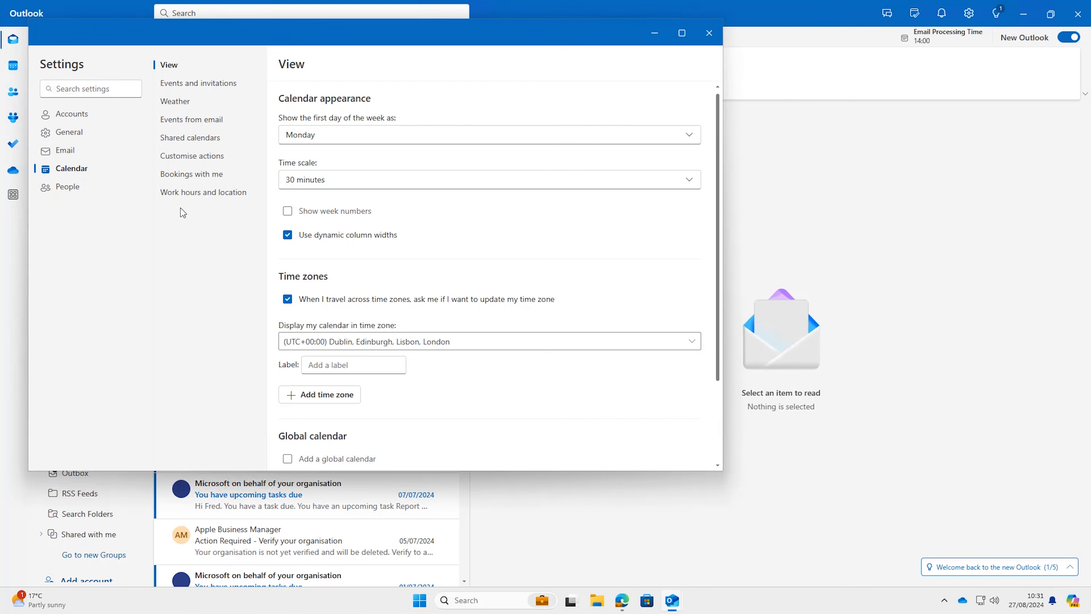
click(190, 195)
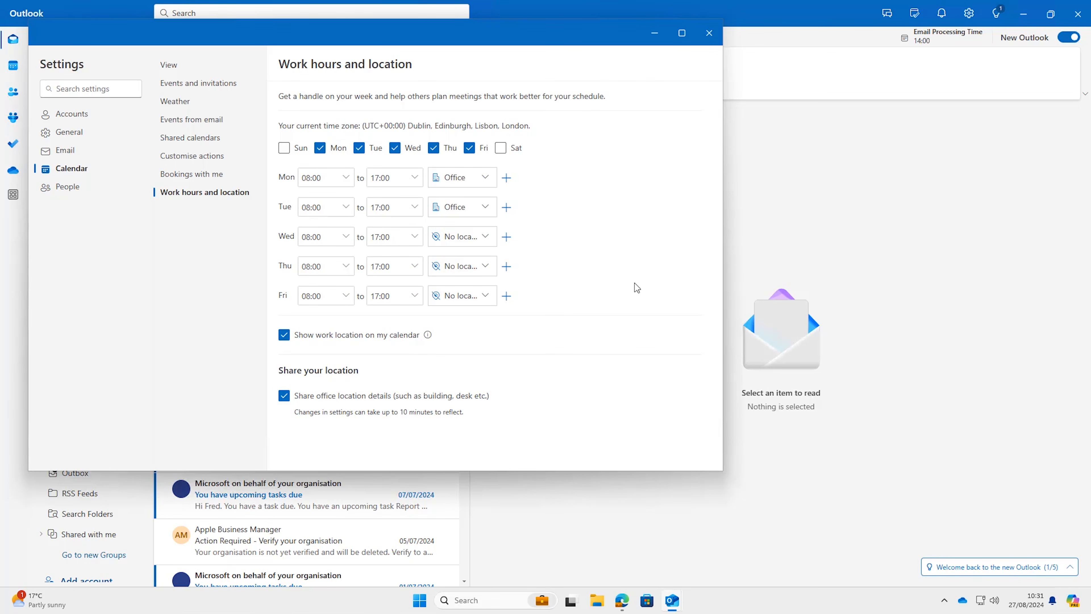
click(394, 147)
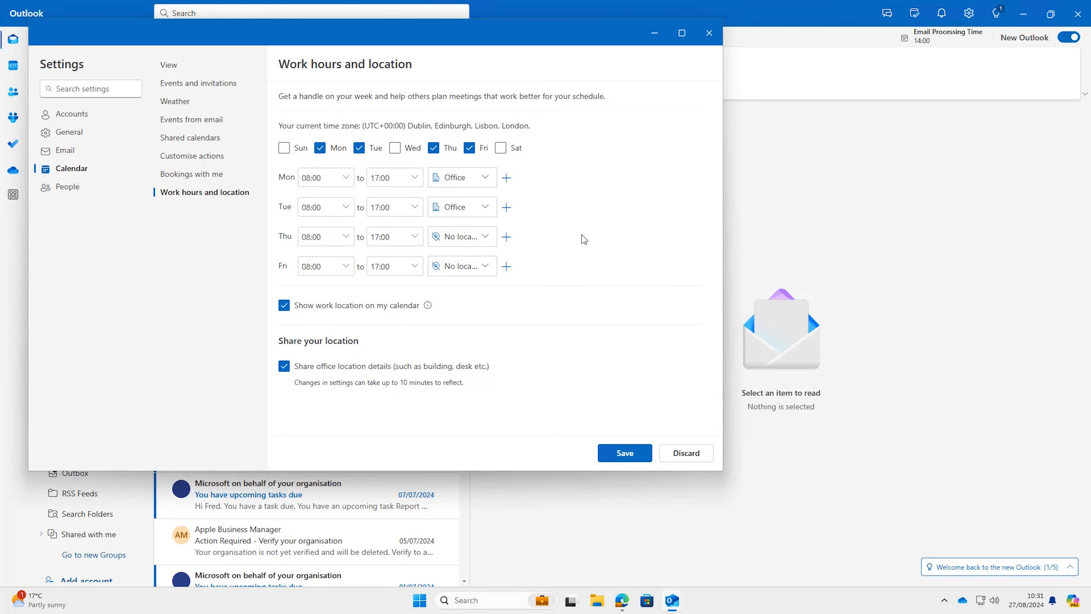
Set Monday's working hours to start at 10:00 with Remote as the work location
click(345, 178)
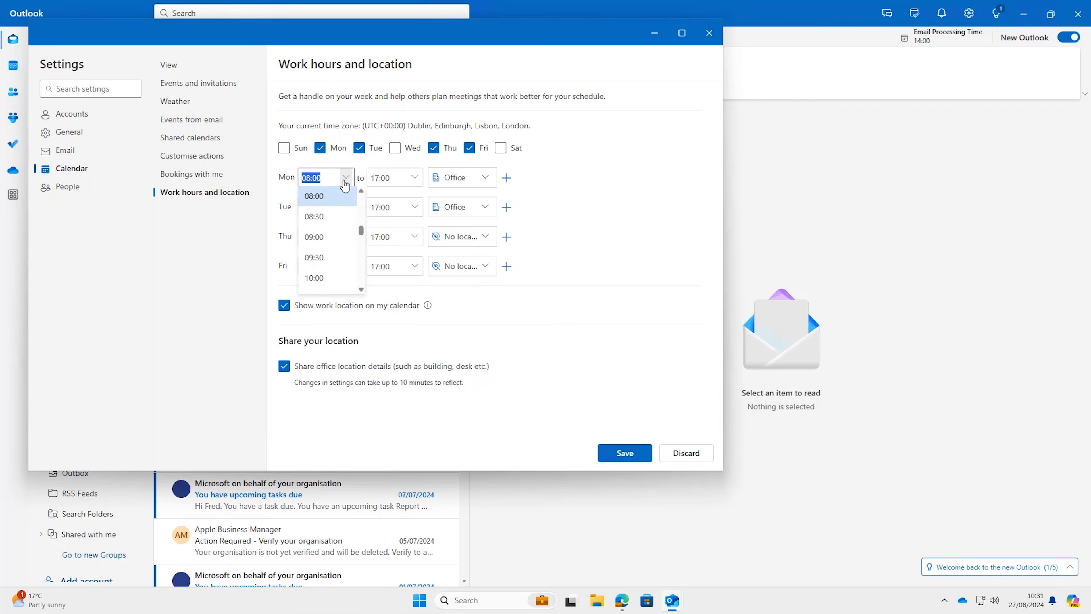
click(325, 279)
click(490, 179)
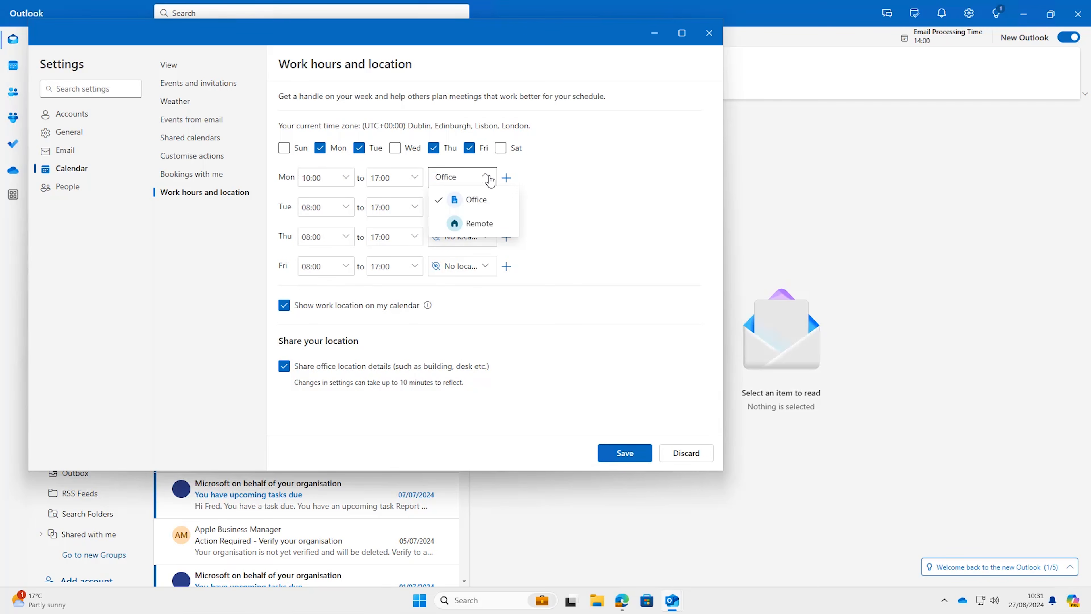
click(473, 224)
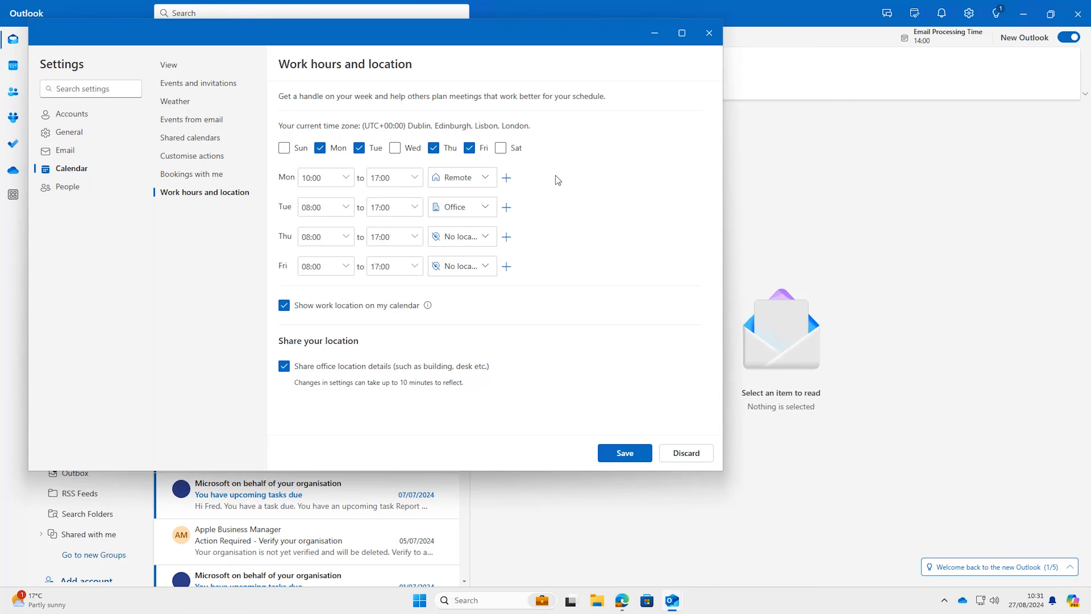
Set the end of Tuesday's office hours to 12:00
click(415, 206)
scroll(388, 258, up, 2)
click(388, 287)
Add a second Tuesday work period from 13:00 to 17:00 with the Remote location
click(507, 208)
click(346, 232)
click(314, 271)
click(415, 232)
scroll(410, 307, down, 1)
scroll(410, 307, down, 3)
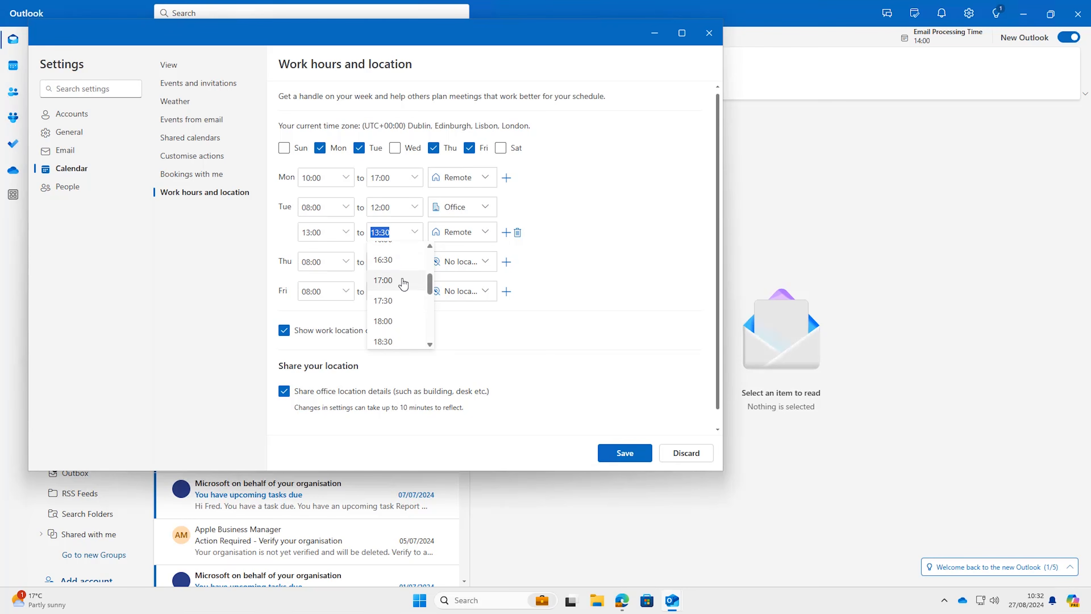
click(403, 281)
Set Thursday's work location to Office and Friday's to Remote, and save the work schedule
click(479, 261)
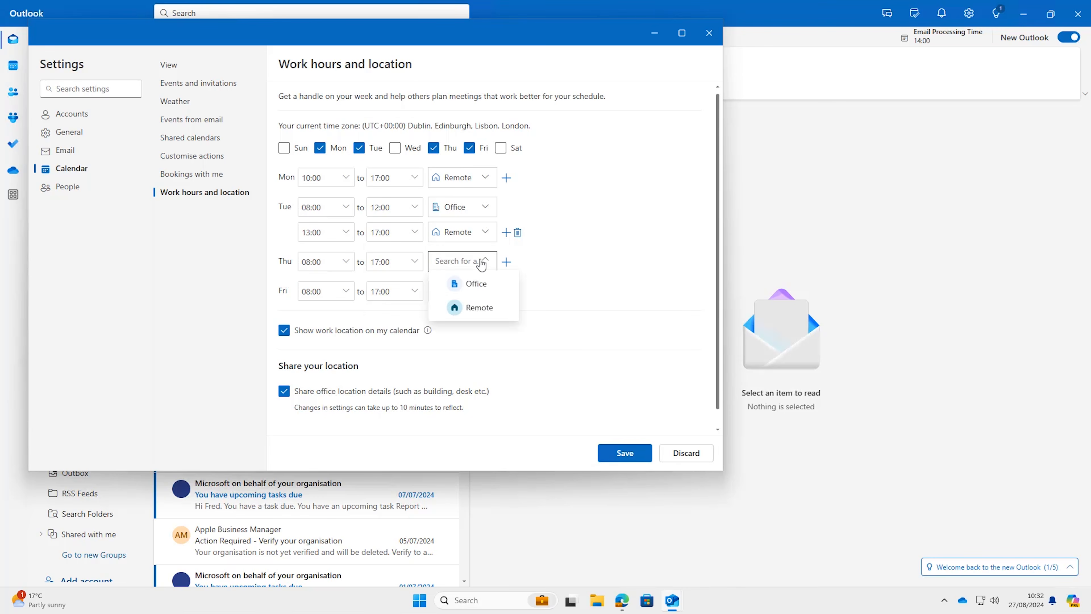
click(475, 283)
click(481, 292)
click(458, 336)
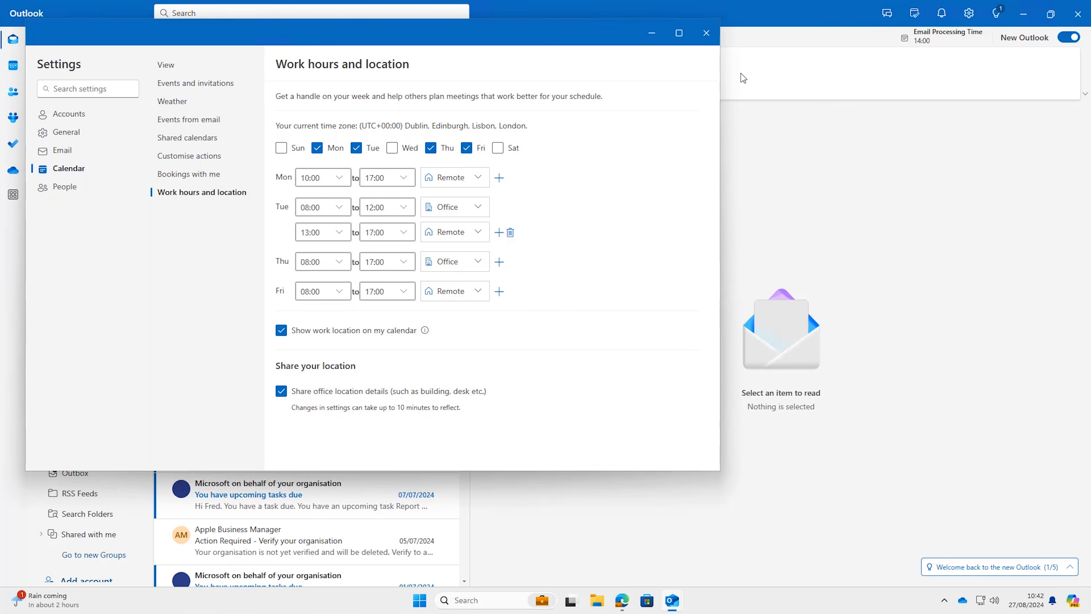
Close the settings and check the work location indicators for each day in the month calendar
click(707, 32)
click(11, 66)
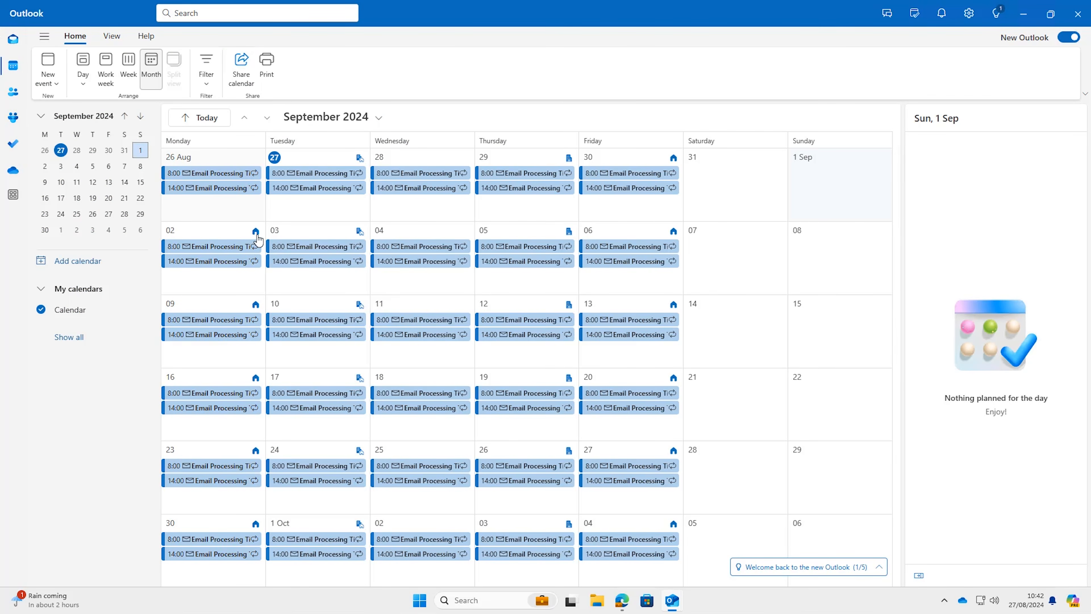
mouse_move(358, 235)
Switch to the colleague's Outlook on the web in Edge and view the shared calendar for the month after August 2024
mouse_move(632, 599)
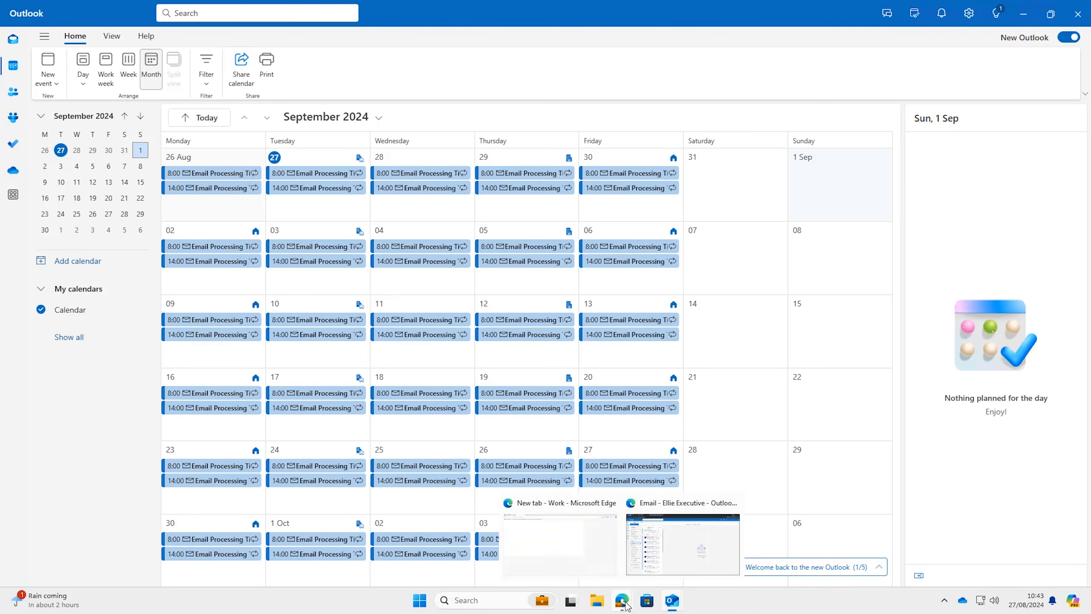
click(684, 552)
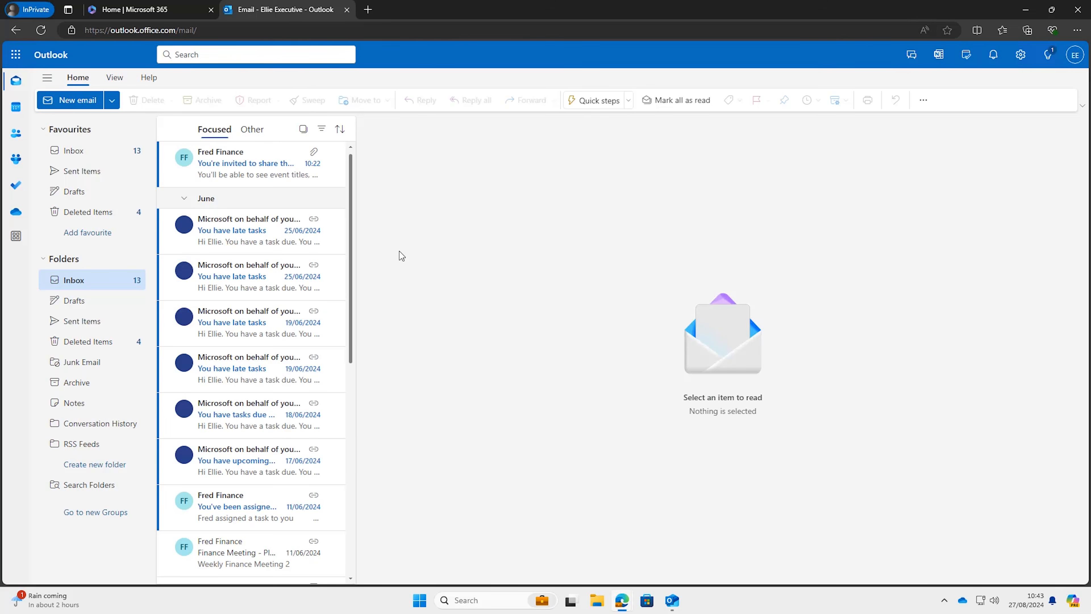
click(16, 107)
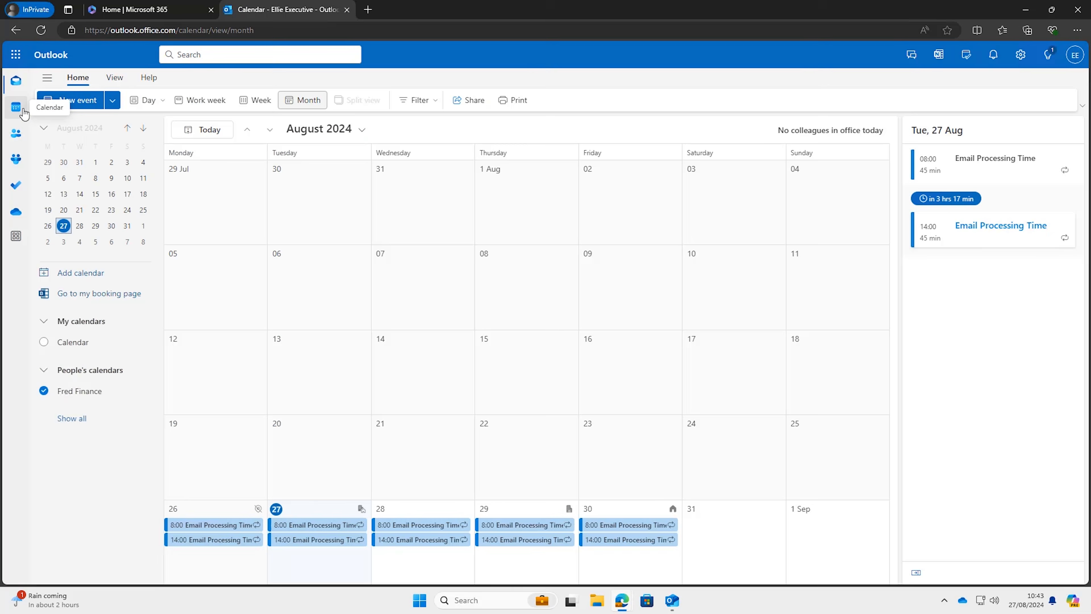
click(270, 130)
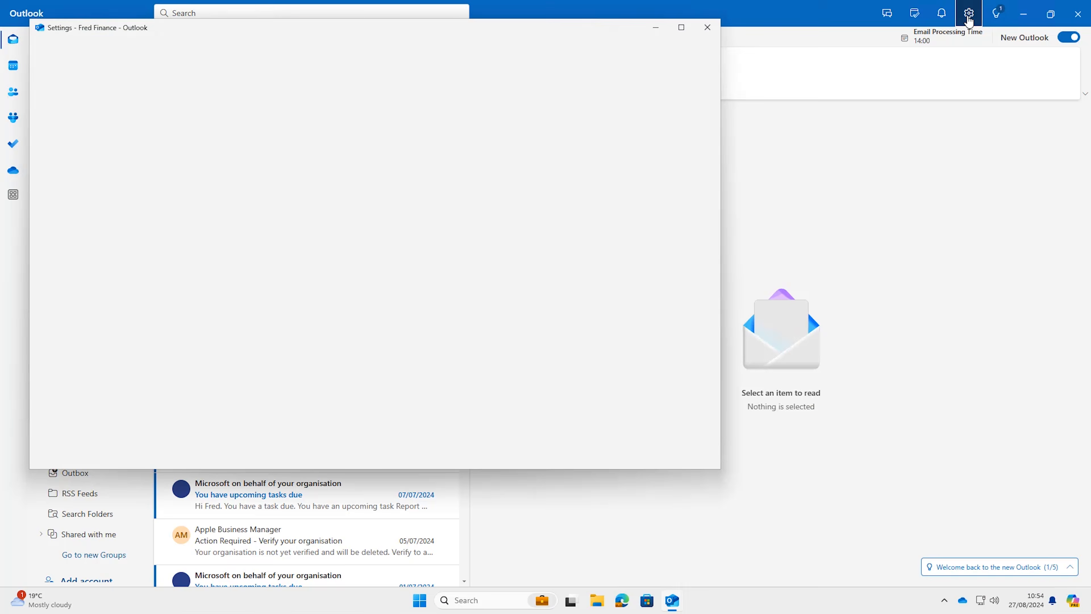
Open the personal booking page from the Bookings with me section of the desktop Outlook calendar settings
click(969, 16)
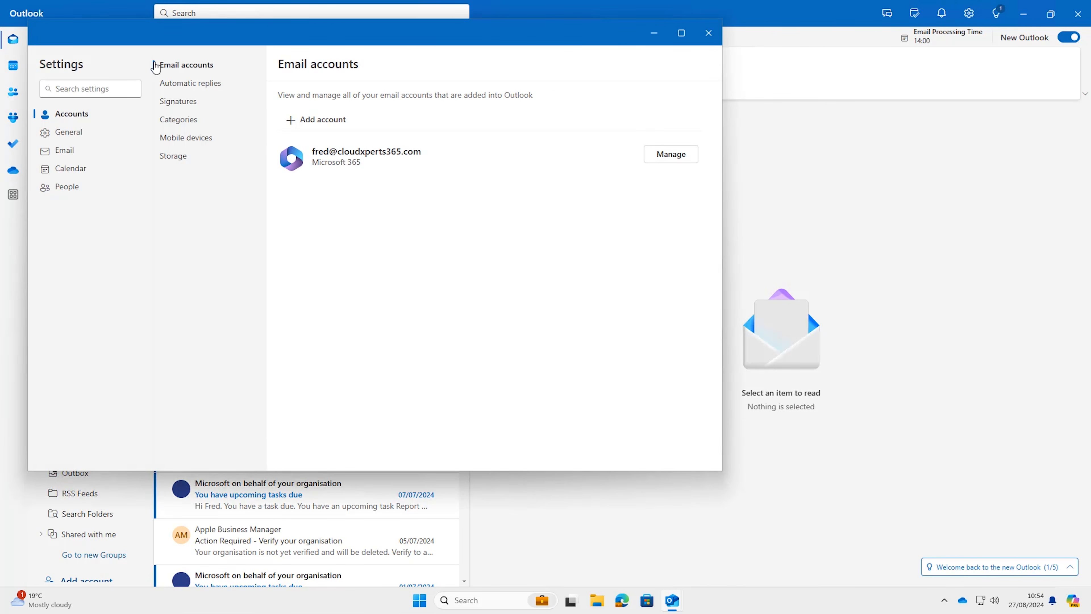
click(74, 171)
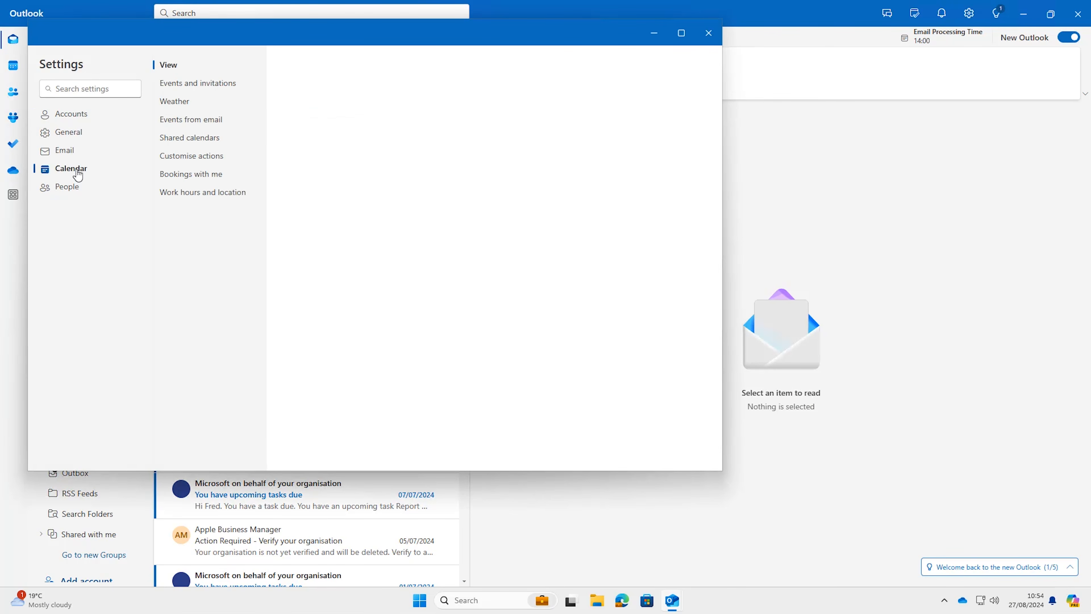
click(196, 181)
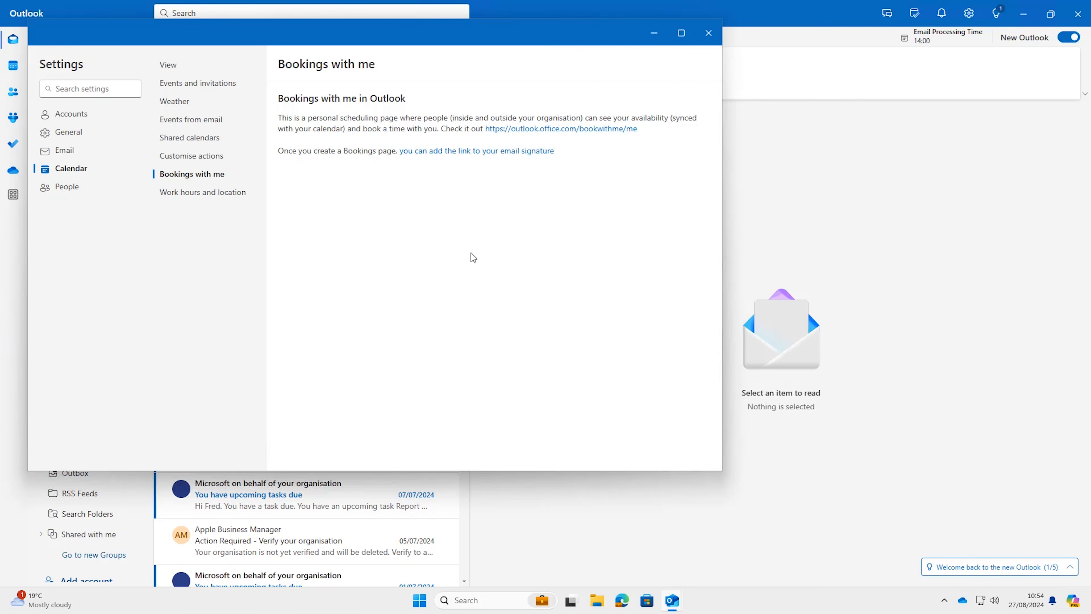
click(546, 129)
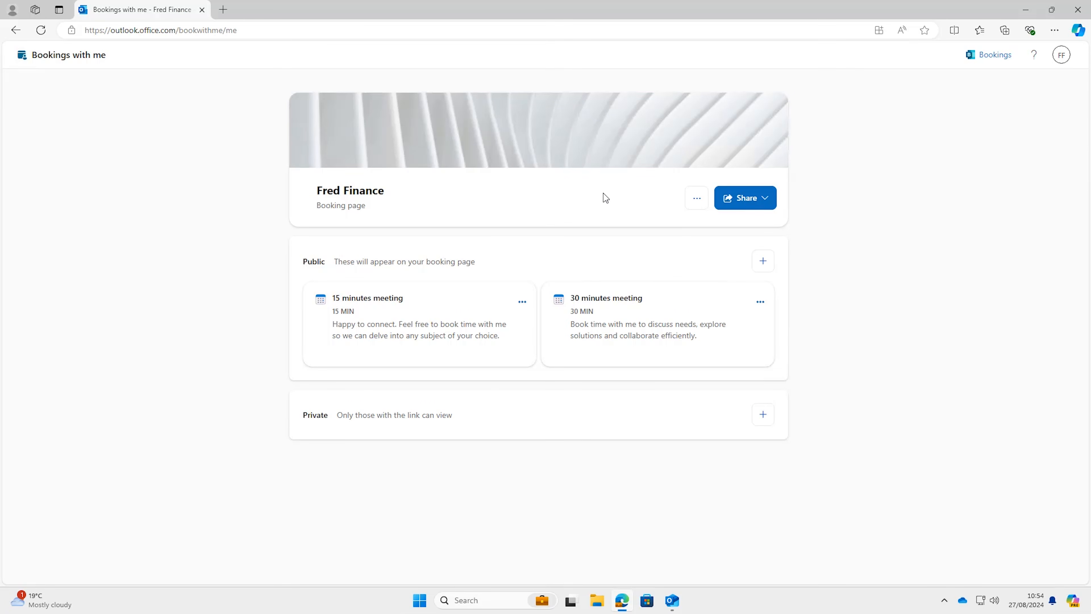
Review the booking page options and the new public meeting type form with its schedule customisation choices, leaving it unsaved
click(697, 198)
click(560, 209)
click(764, 261)
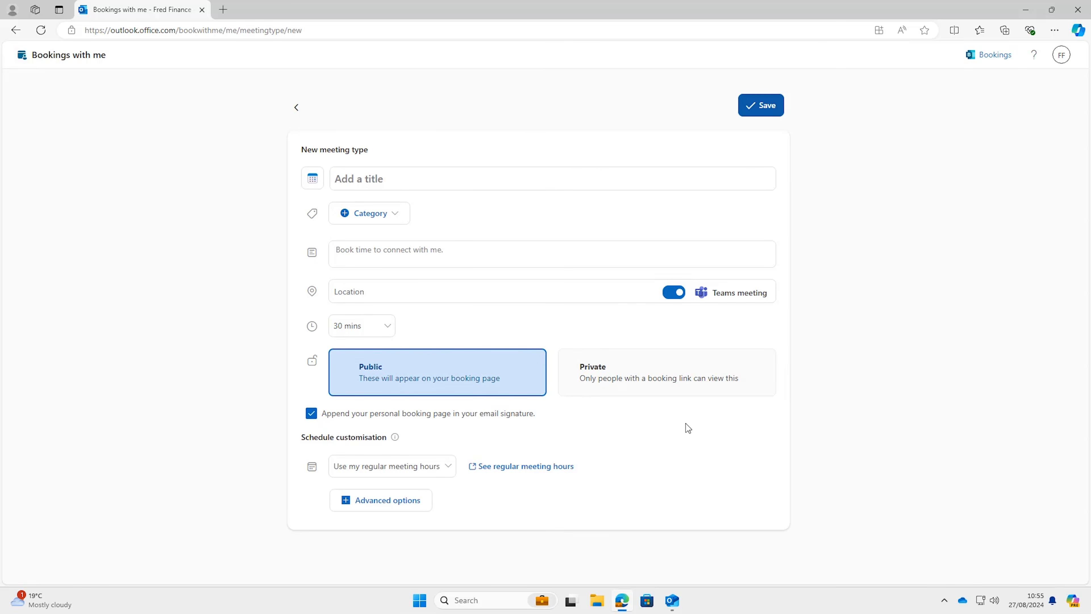
click(438, 471)
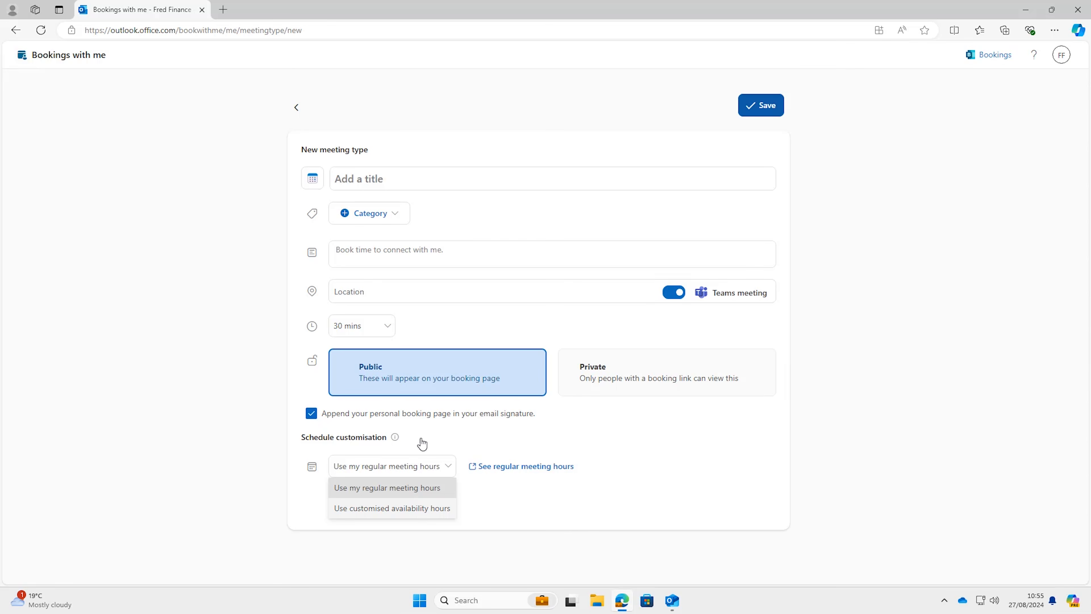
click(296, 108)
click(553, 343)
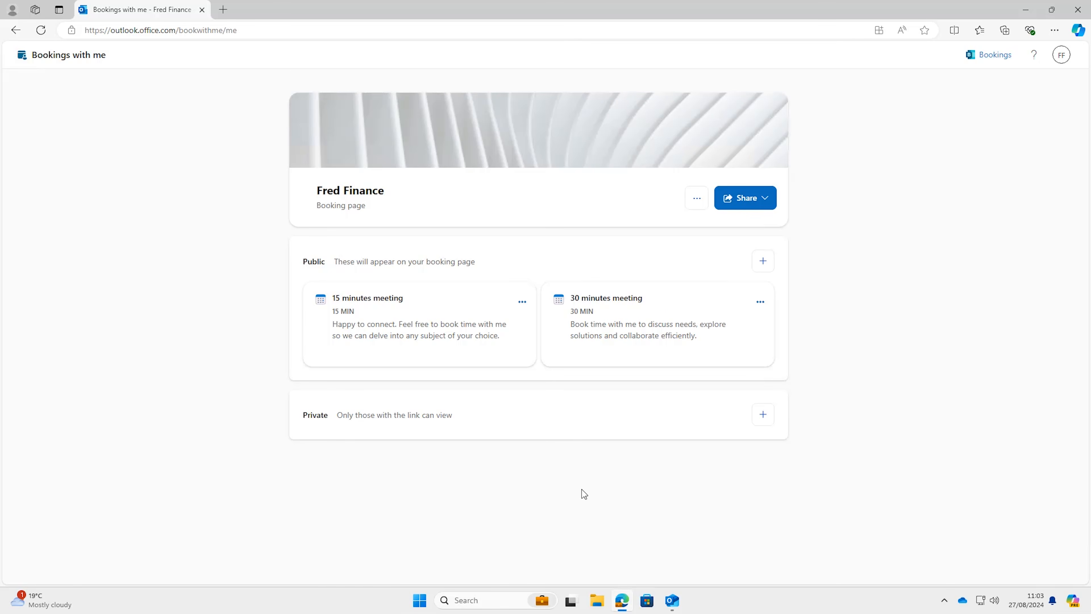
Return to Outlook's Bookings with me settings and create an email signature named after the mailbox owner, pasting in their contact details
click(1026, 9)
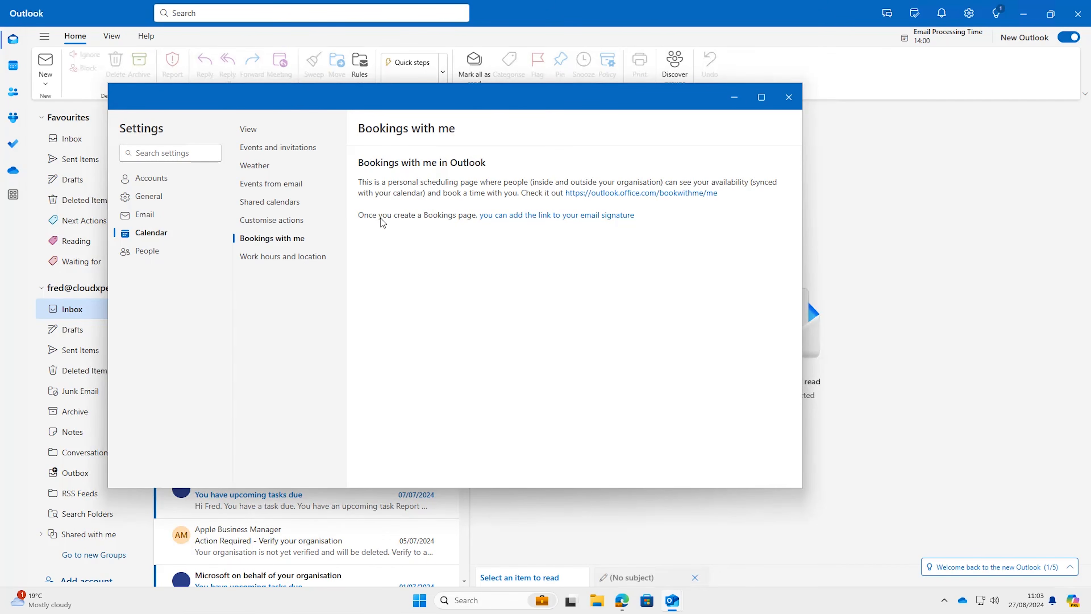
click(543, 216)
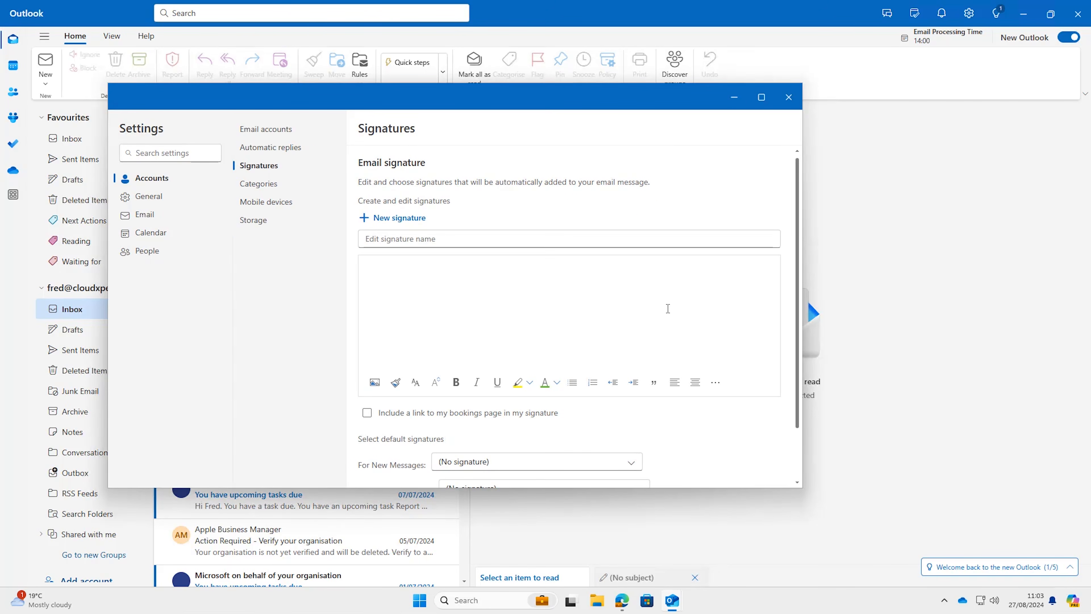
click(458, 242)
text(Fred's Signature)
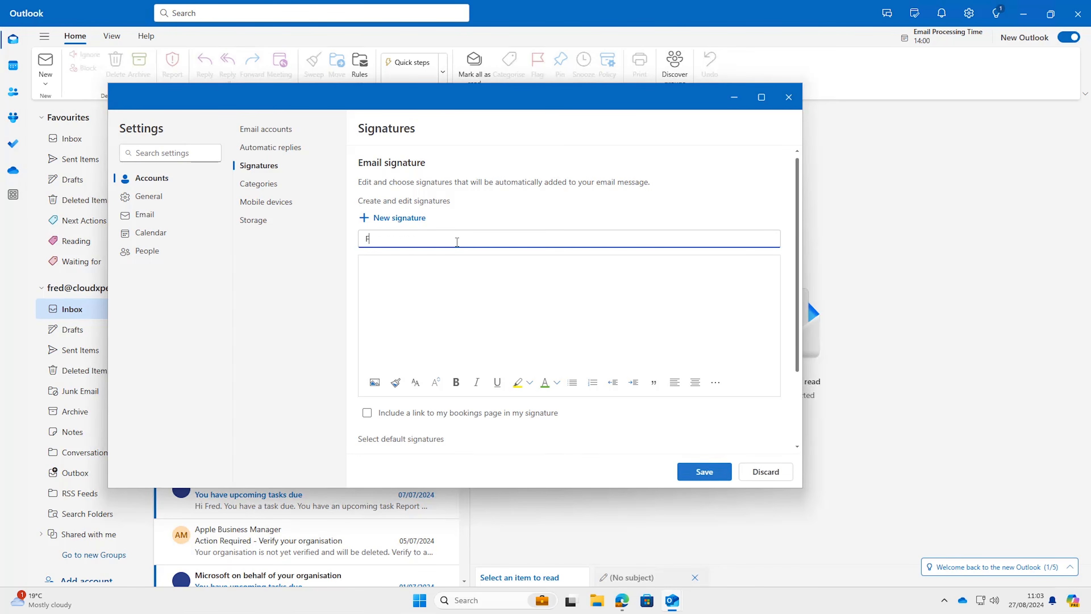
click(399, 271)
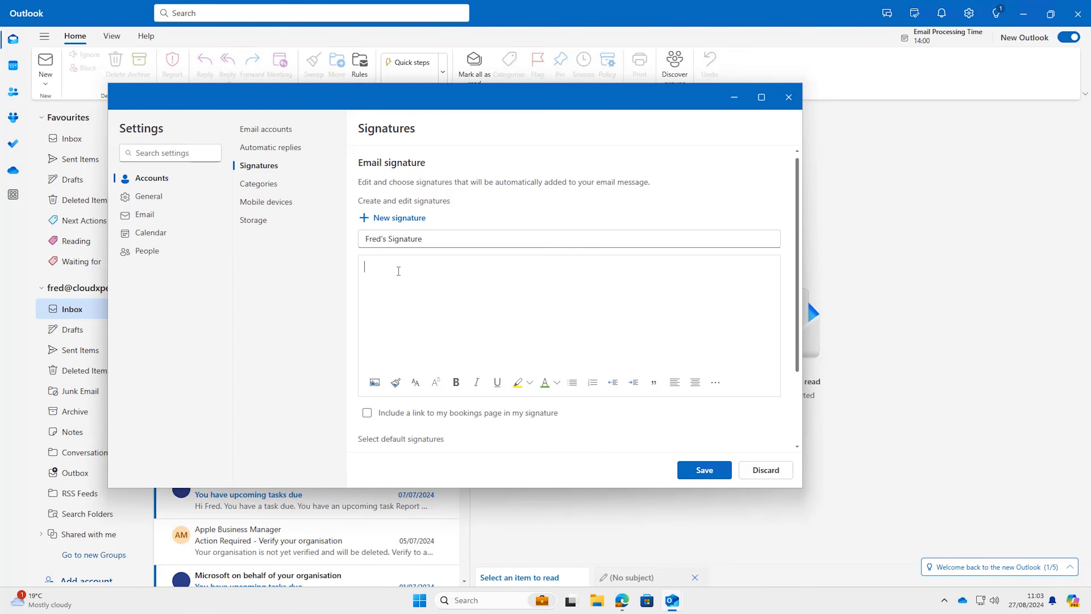
key(ctrl+v)
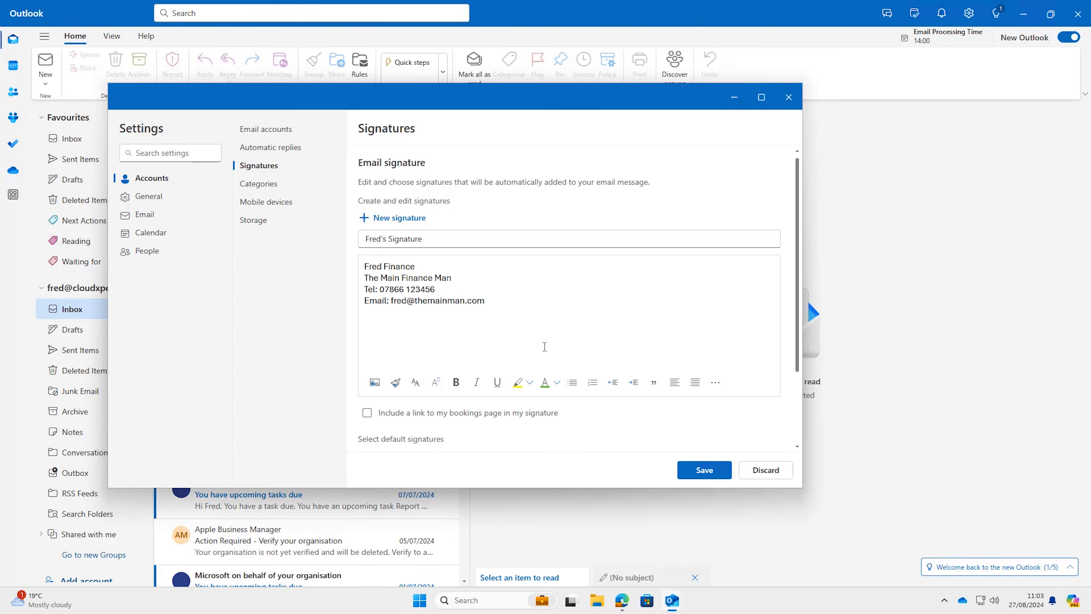
Include the bookings page link in the signature, save it, and close the settings after checking the default signatures
click(367, 414)
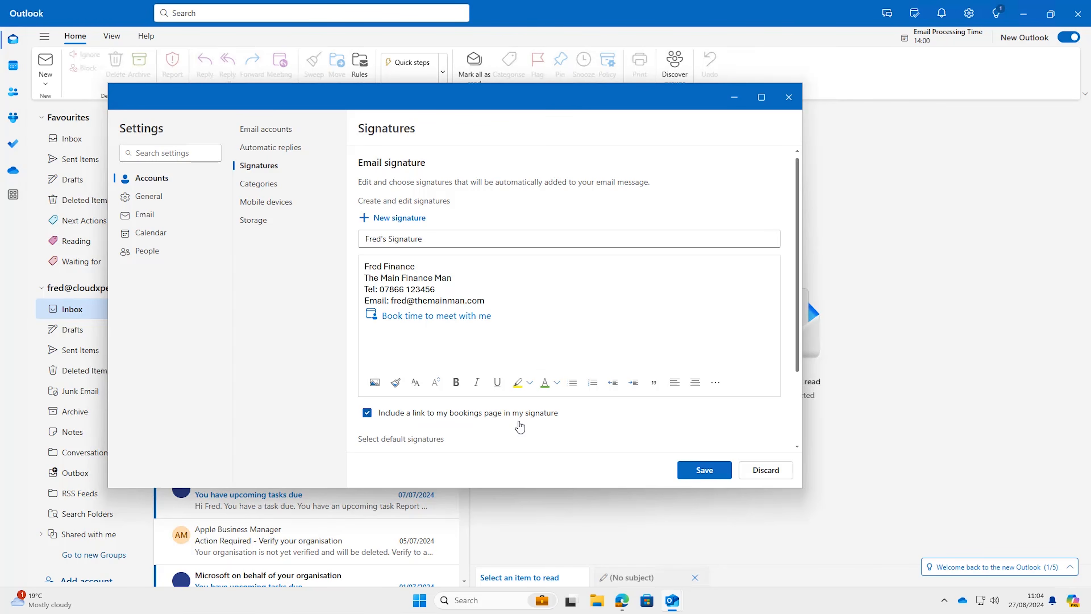
click(399, 317)
click(697, 472)
scroll(623, 378, down, 2)
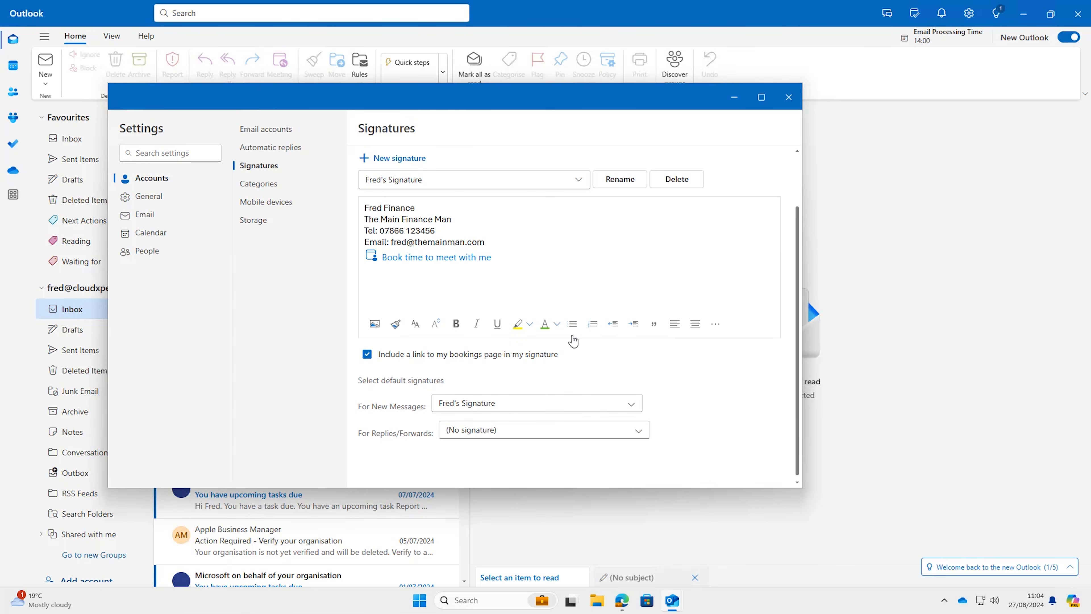
click(789, 97)
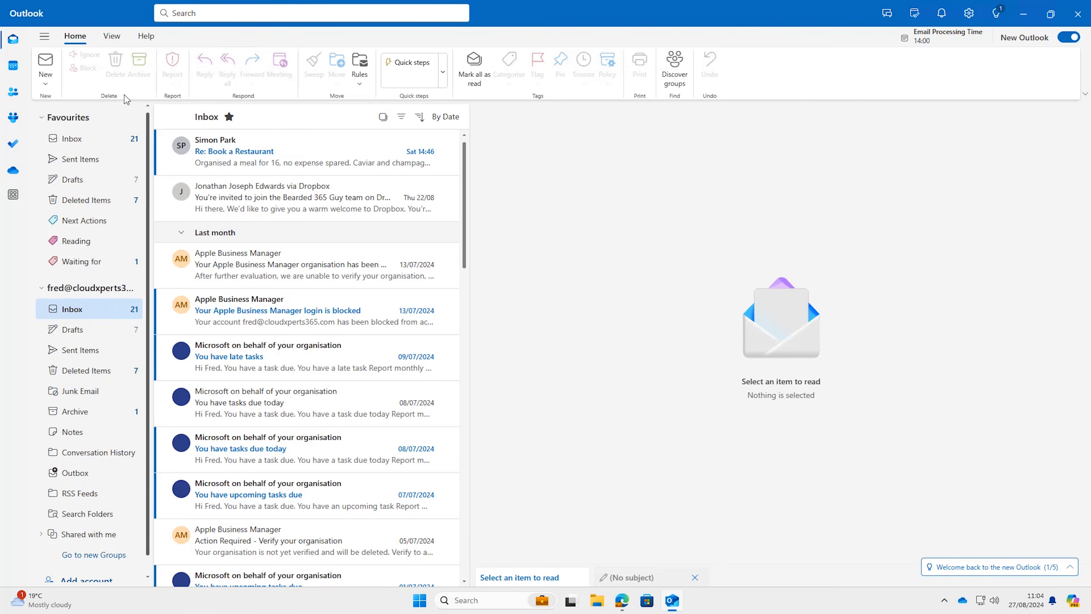
Start a new email and open the "Book time to meet with me" link in its signature
click(55, 64)
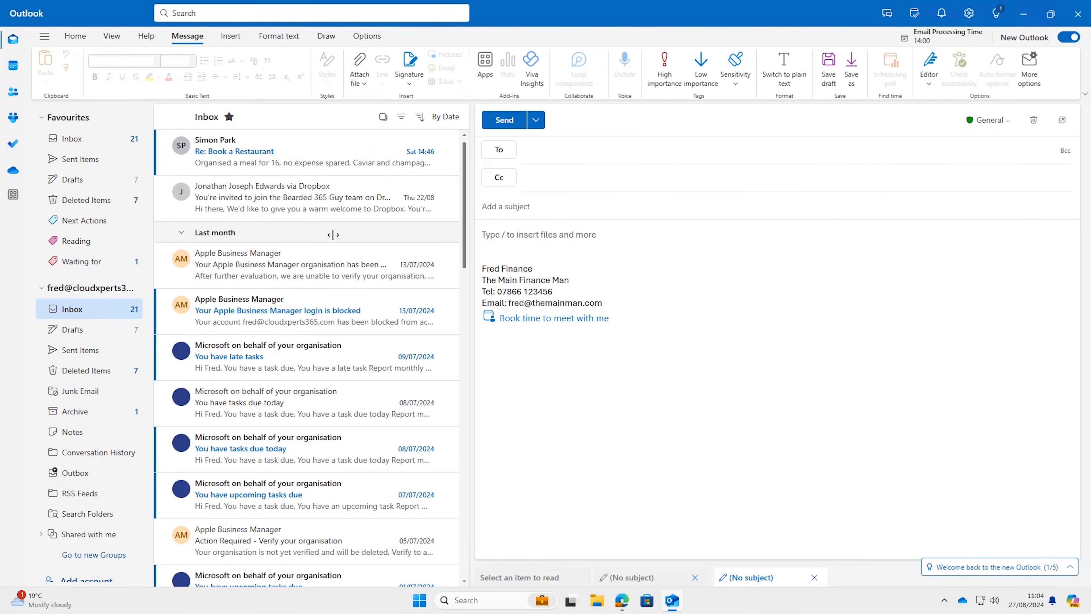
click(565, 322)
click(569, 306)
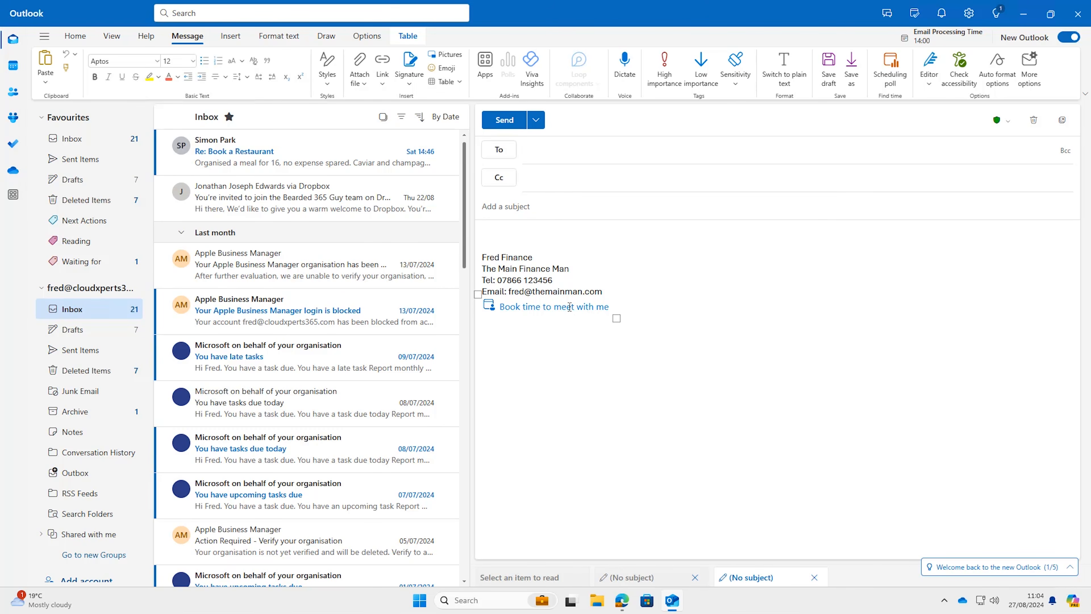
ctrl+click(568, 306)
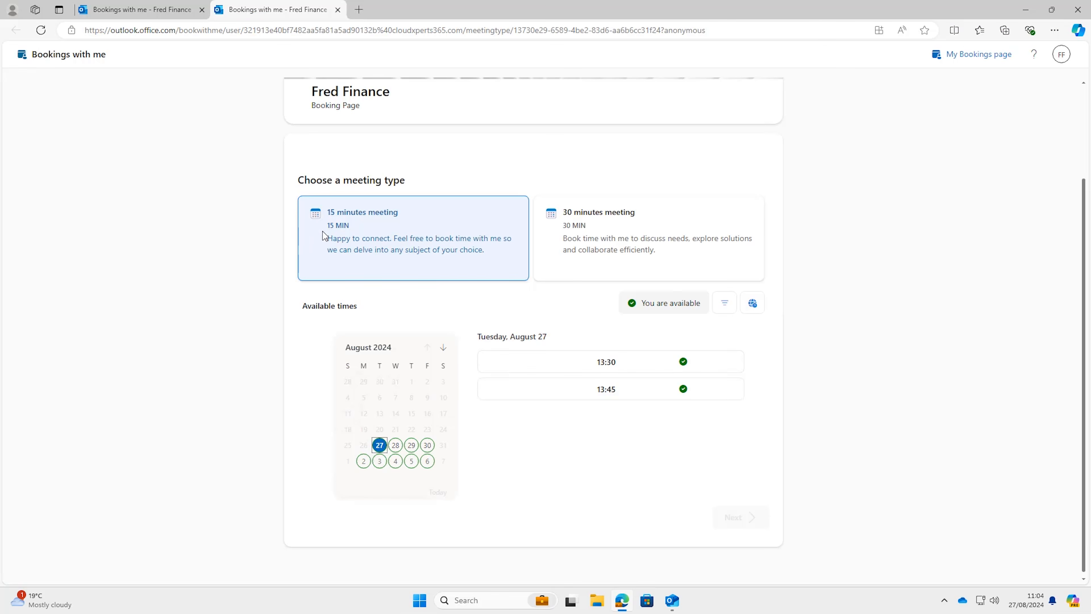
Choose the 15 minutes meeting at 13:30 on Tuesday, August 27, and continue the booking
click(360, 233)
click(599, 362)
click(741, 518)
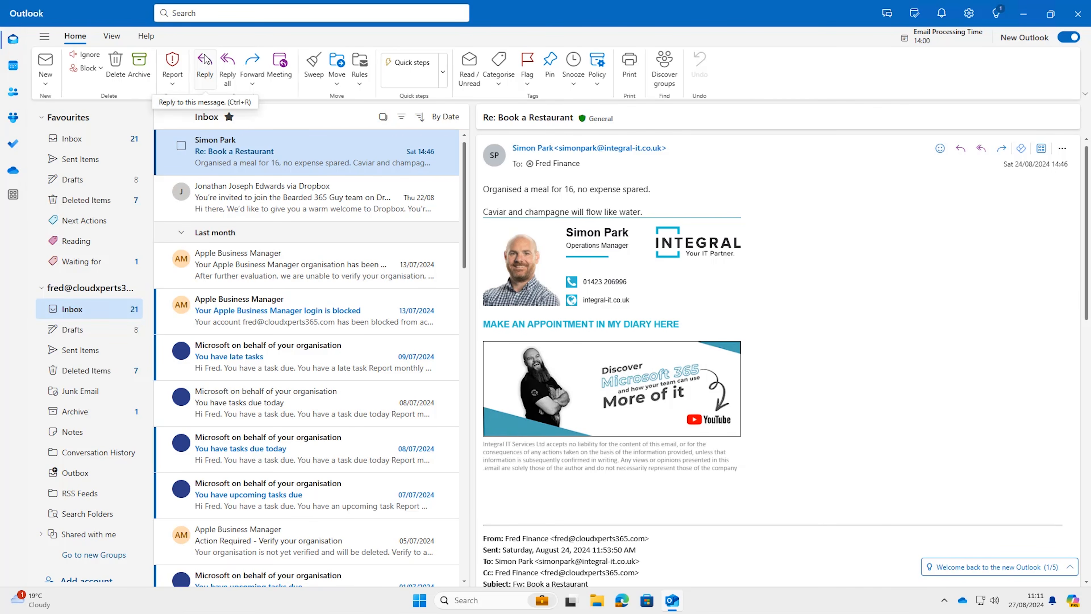
Create a meeting invitation from the "Re: Book a Restaurant" email and review its prefilled details and message body
click(284, 68)
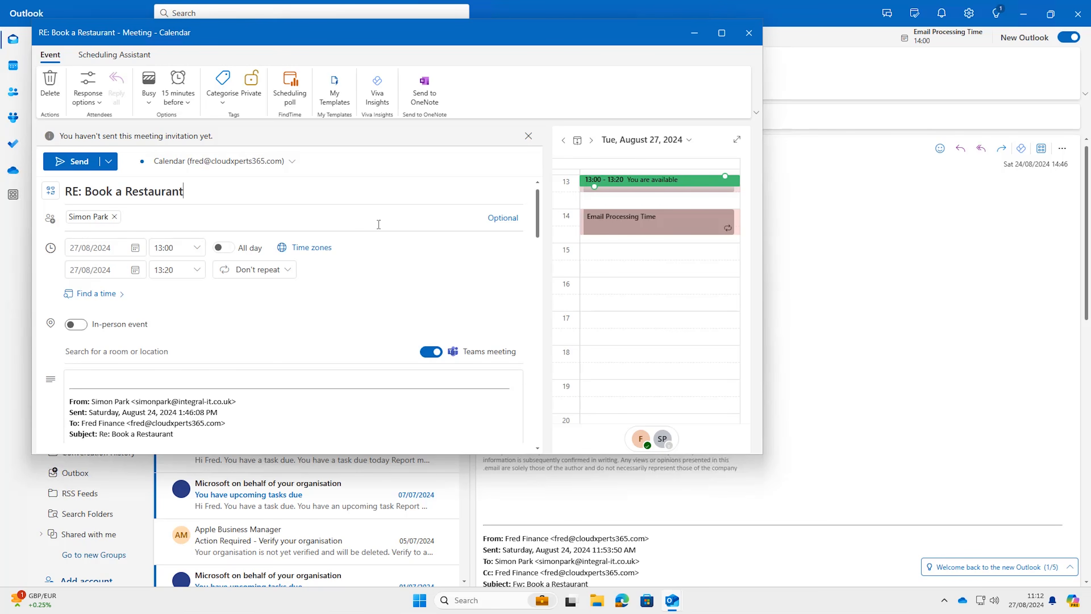
scroll(240, 340, down, 2)
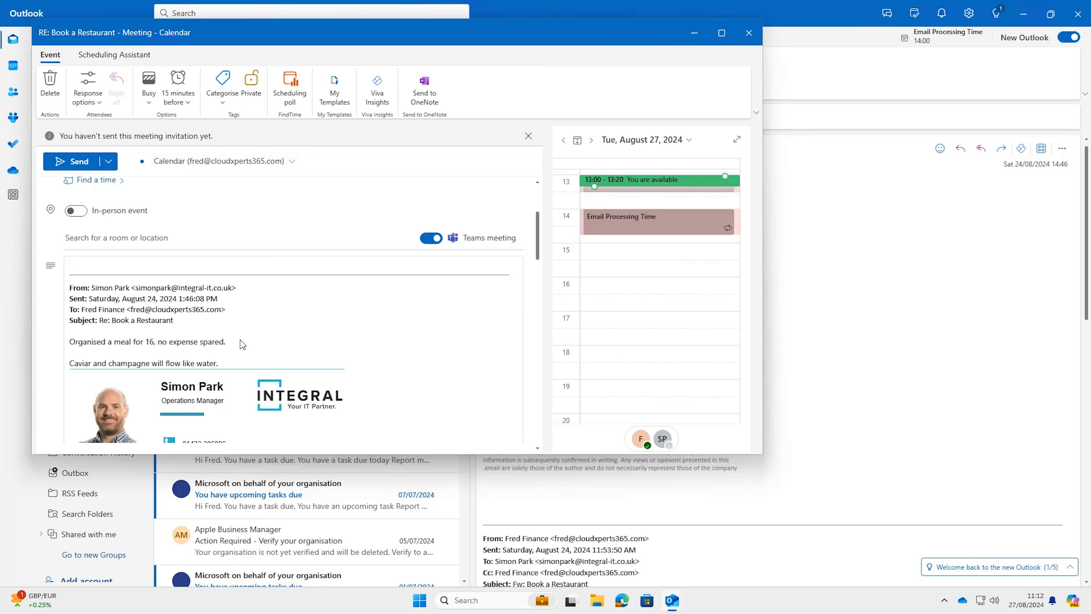
scroll(246, 368, up, 2)
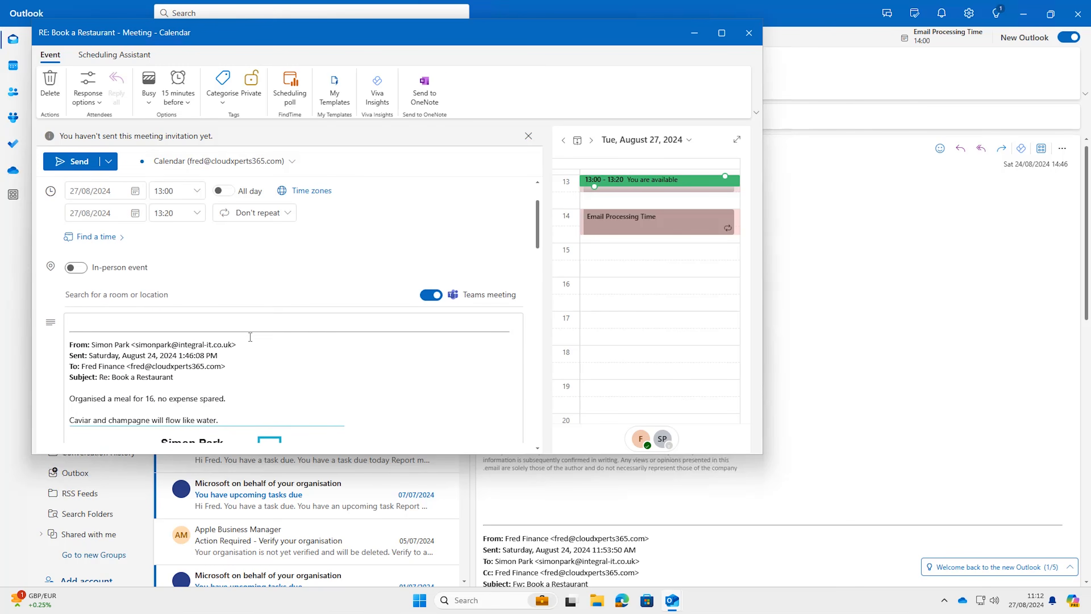
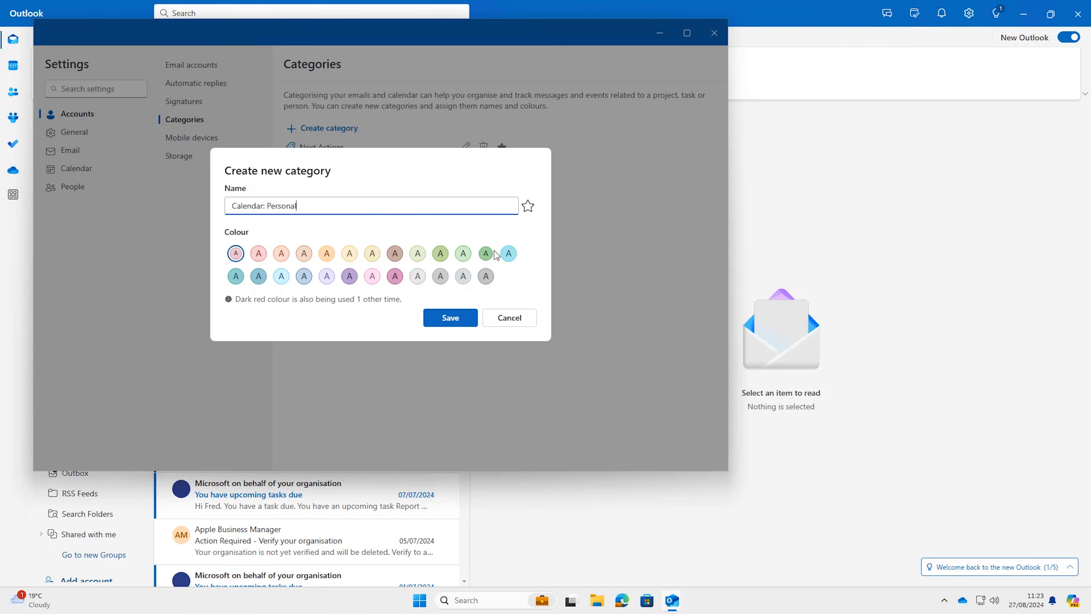
Save the Calendar: Personal category in green and create a grey category named Calendar: Admin
click(440, 254)
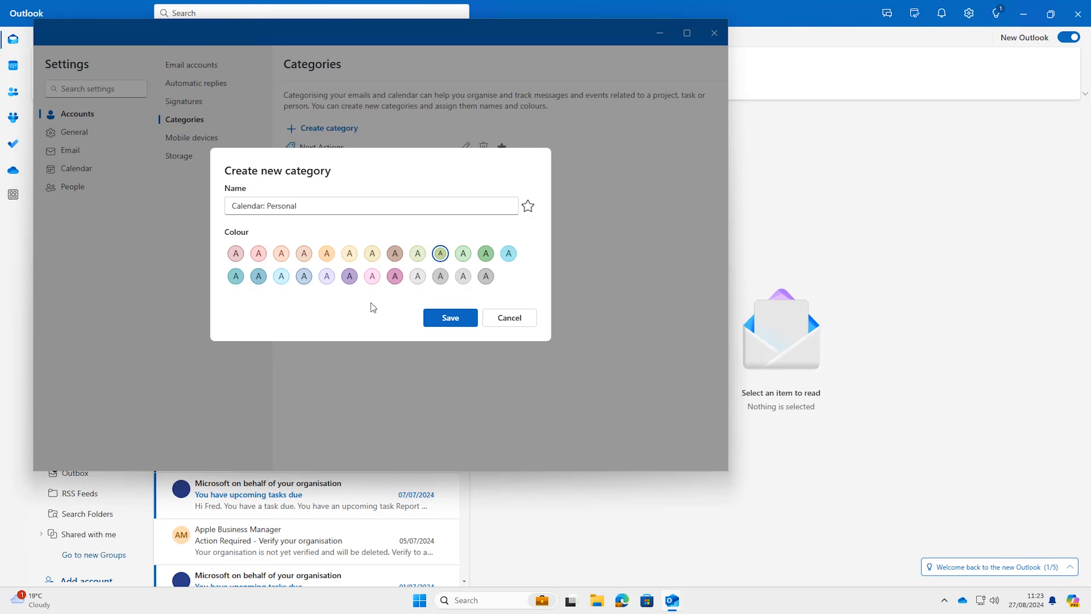
click(465, 320)
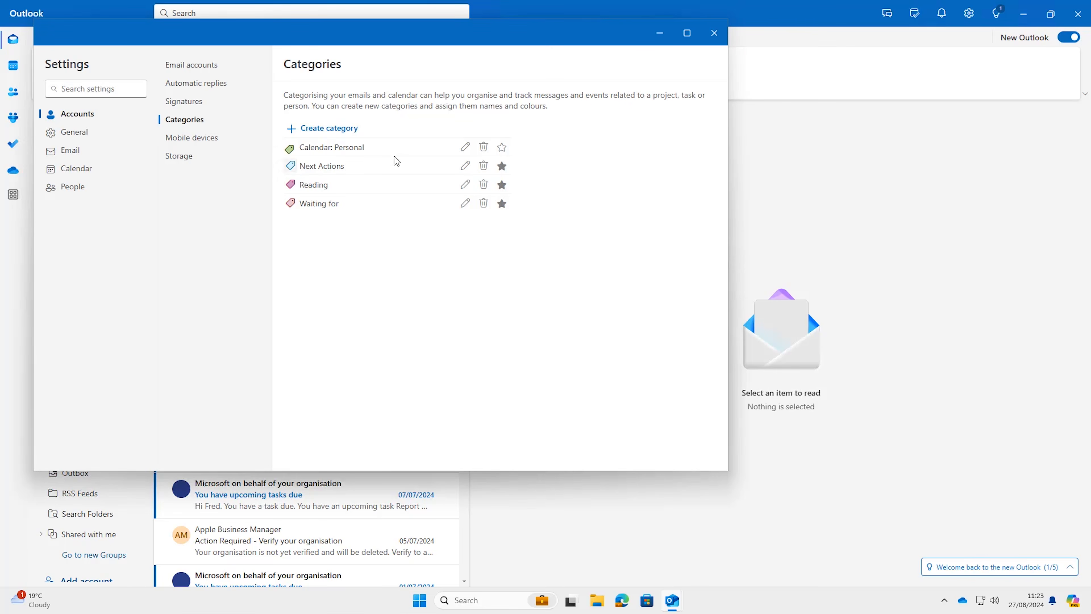
click(353, 129)
text(Calendar: Admin)
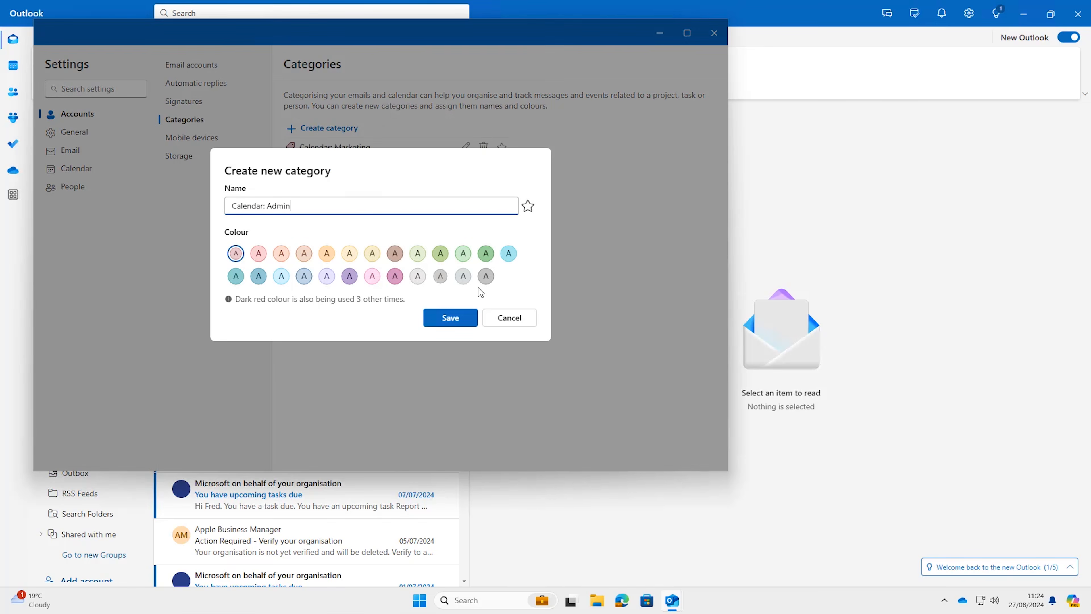
click(452, 318)
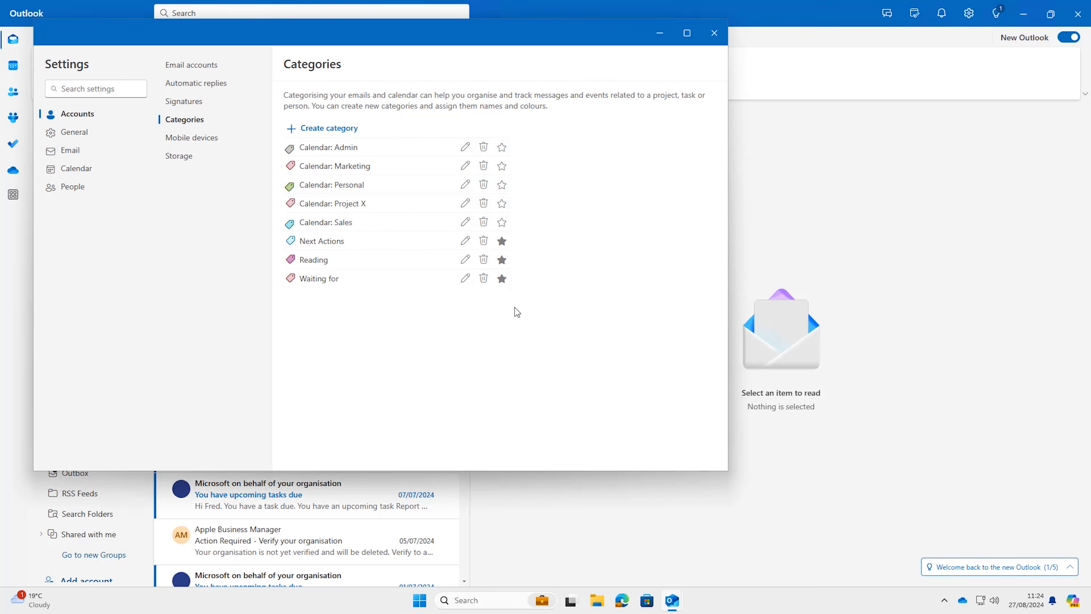
Close the settings and categorise the Project Kick-Off event on 9 September in the calendar as Calendar: Project X
click(714, 33)
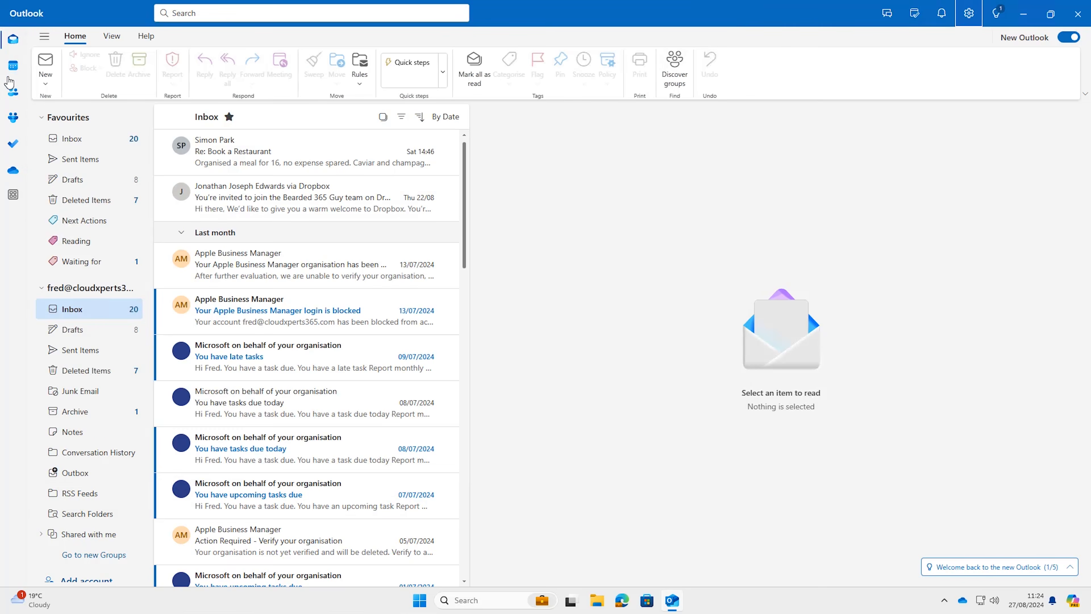
click(13, 66)
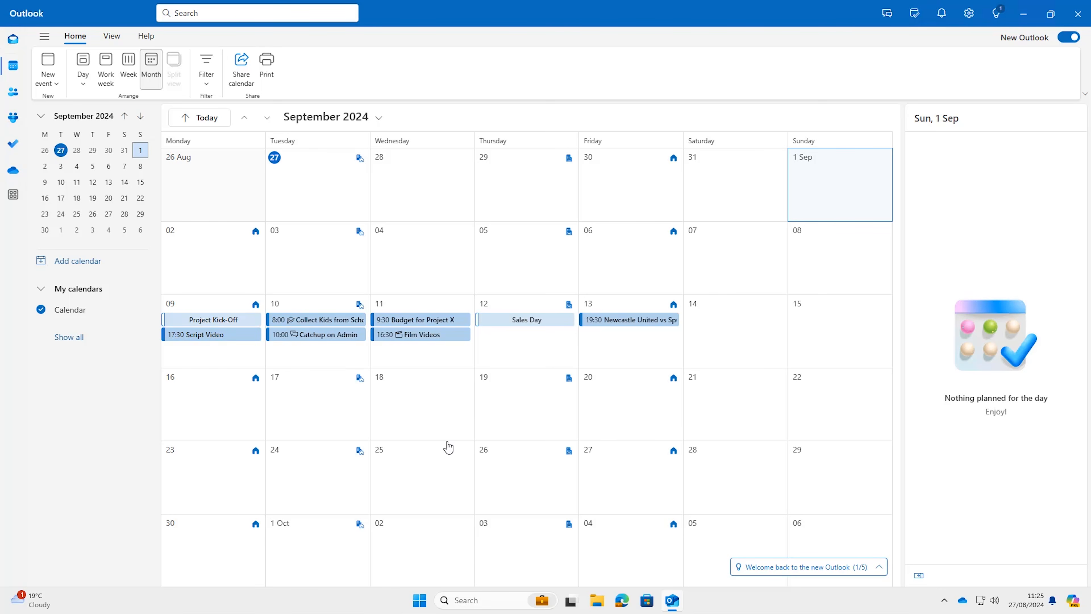
right_click(245, 322)
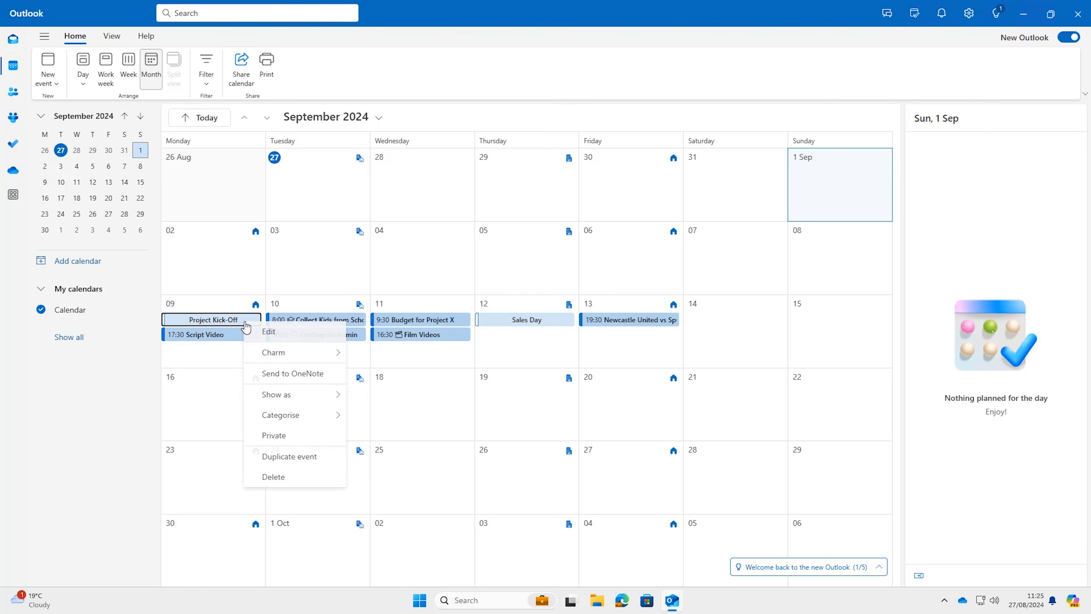
mouse_move(282, 416)
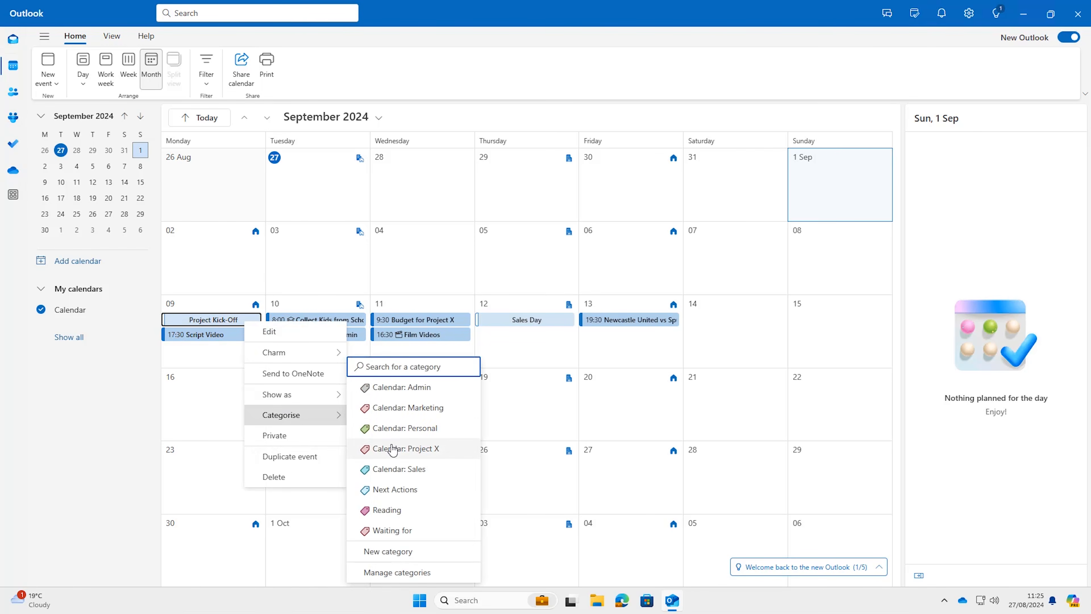
click(382, 449)
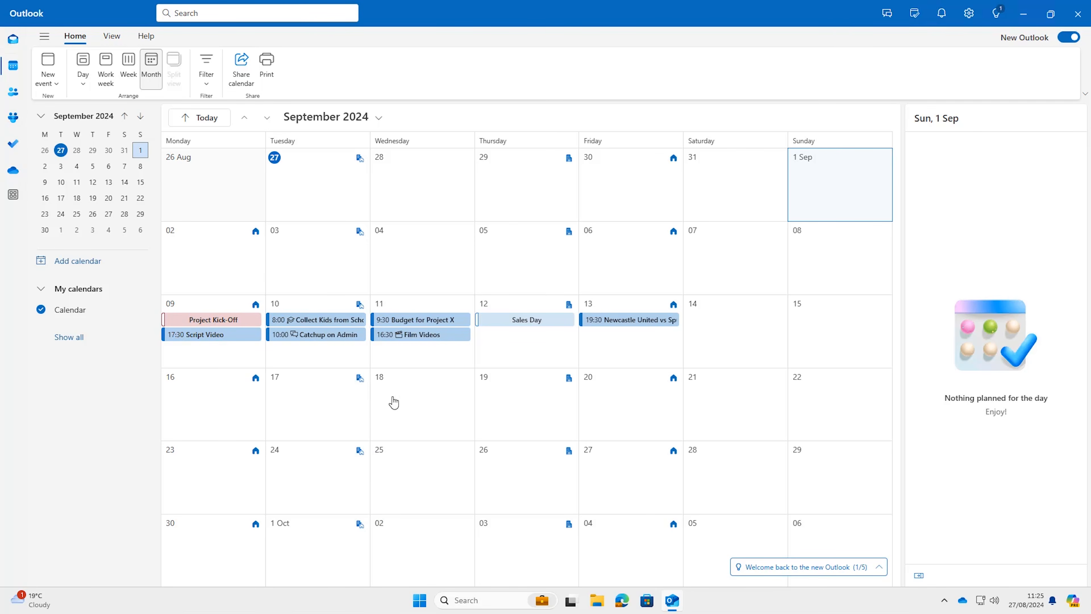
Categorise the Script Video event on 9 September as Calendar: Marketing
right_click(242, 340)
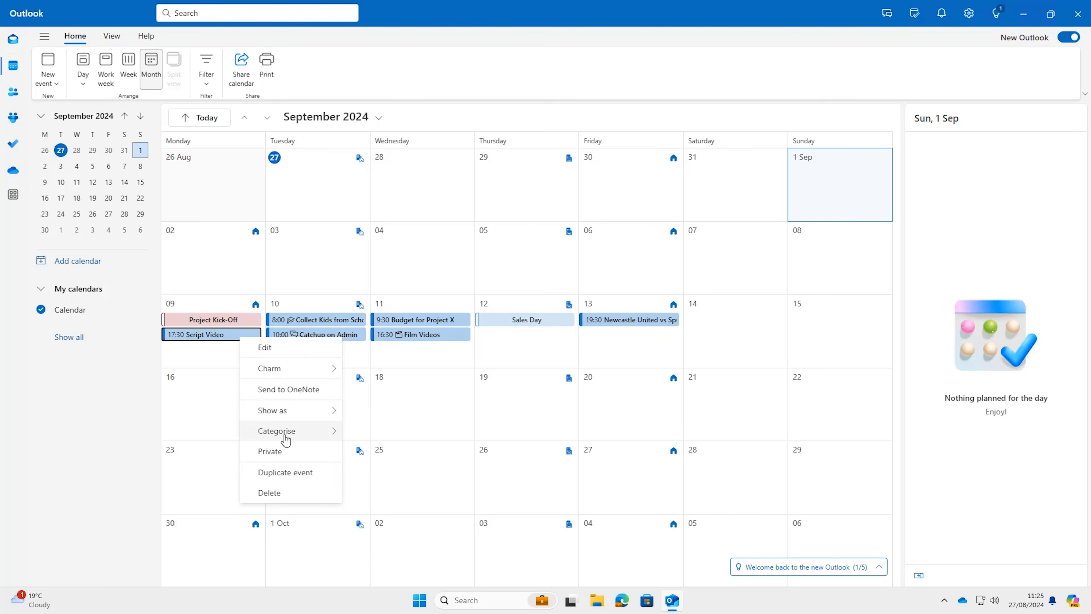
mouse_move(284, 431)
click(419, 408)
Categorise the 10 September school collection event as Calendar: Personal and Catchup on Admin as Calendar: Admin
right_click(345, 327)
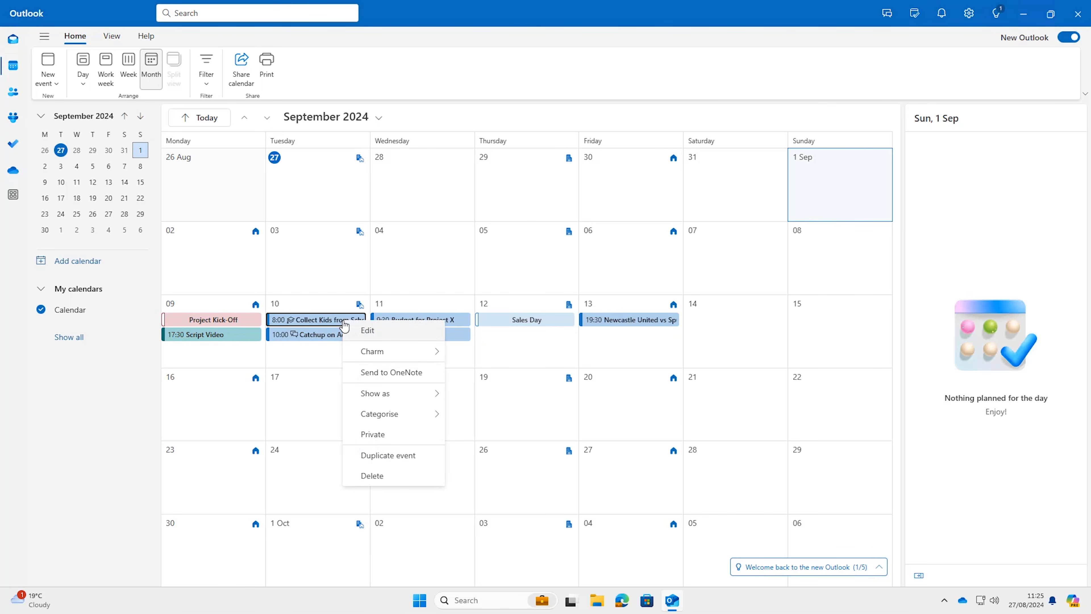
mouse_move(382, 418)
click(477, 419)
right_click(327, 340)
click(474, 395)
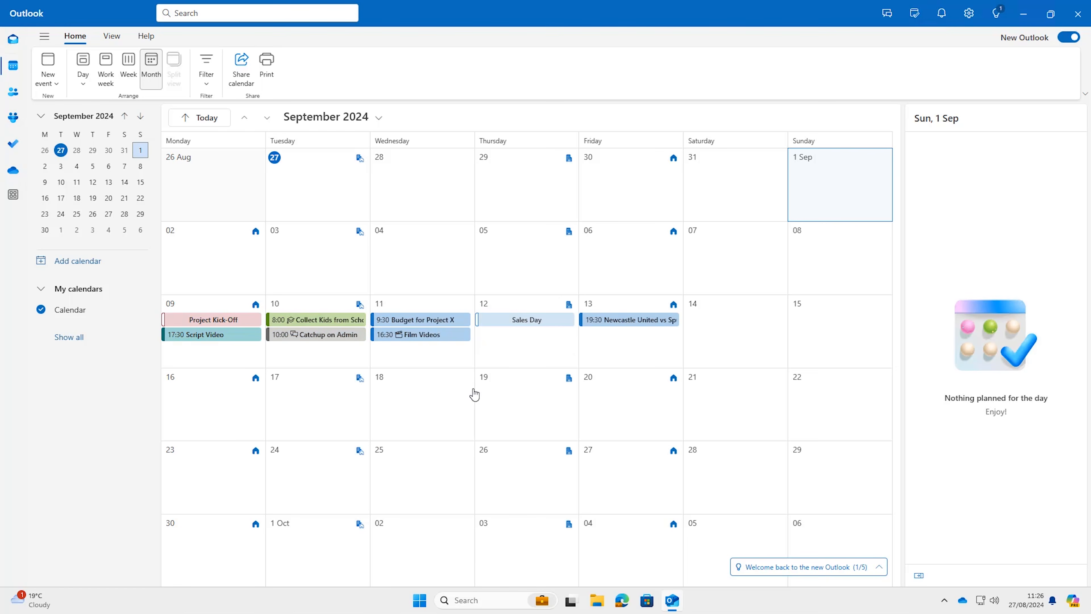
Categorise the 11 September Budget for Project X event as Calendar: Project X and Film Videos as Calendar: Marketing
right_click(429, 334)
mouse_move(481, 427)
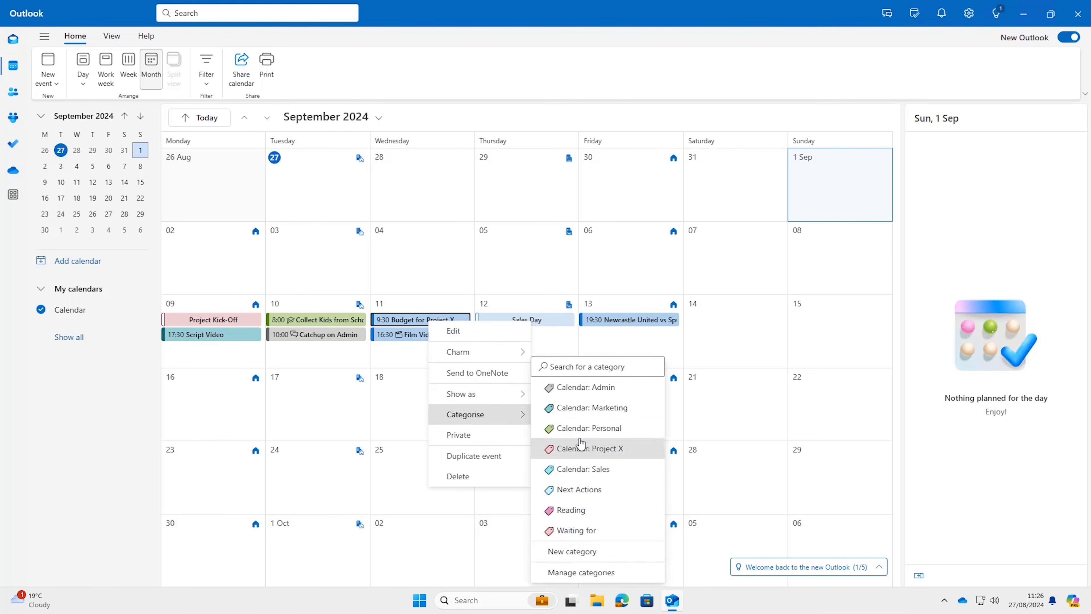
click(597, 409)
Categorise Sales Day on 12 September as Calendar: Sales and the Newcastle United event on 13 September as Calendar: Personal
right_click(552, 319)
mouse_move(602, 412)
click(692, 468)
right_click(642, 319)
mouse_move(683, 414)
click(786, 428)
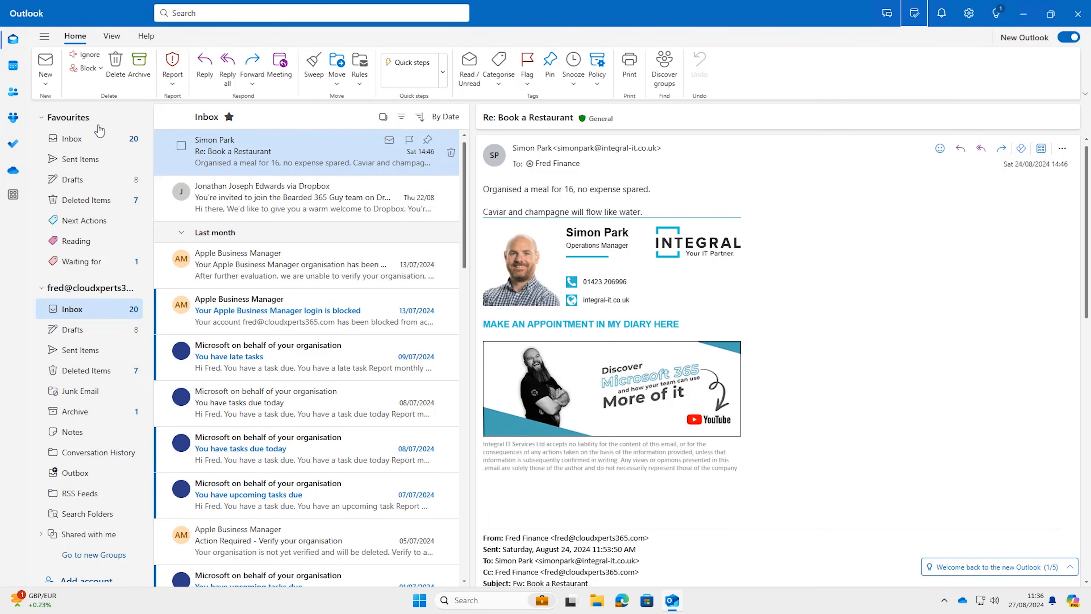
click(13, 66)
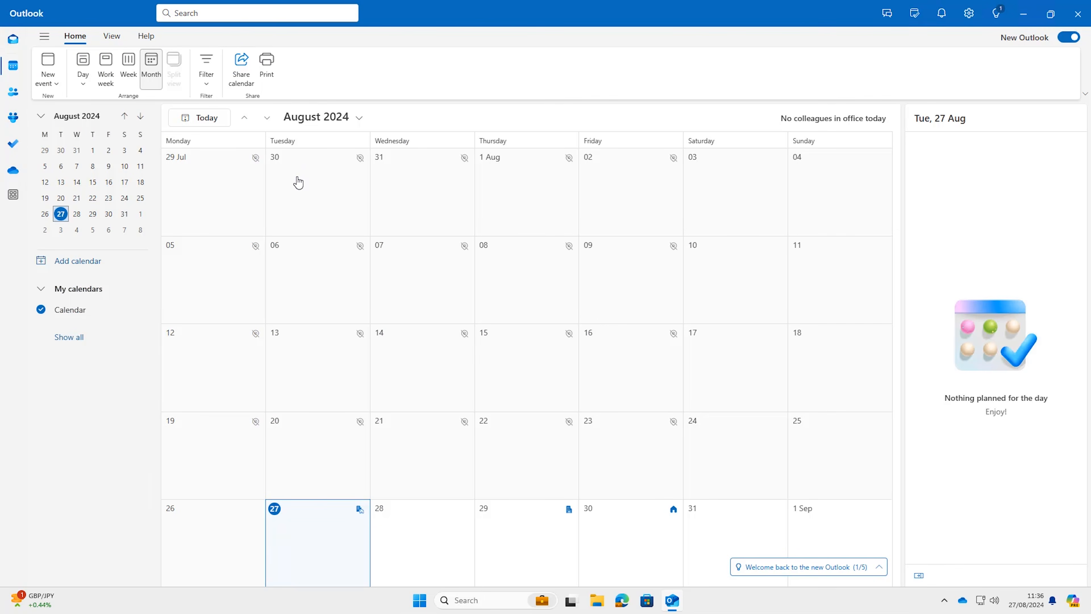
click(13, 39)
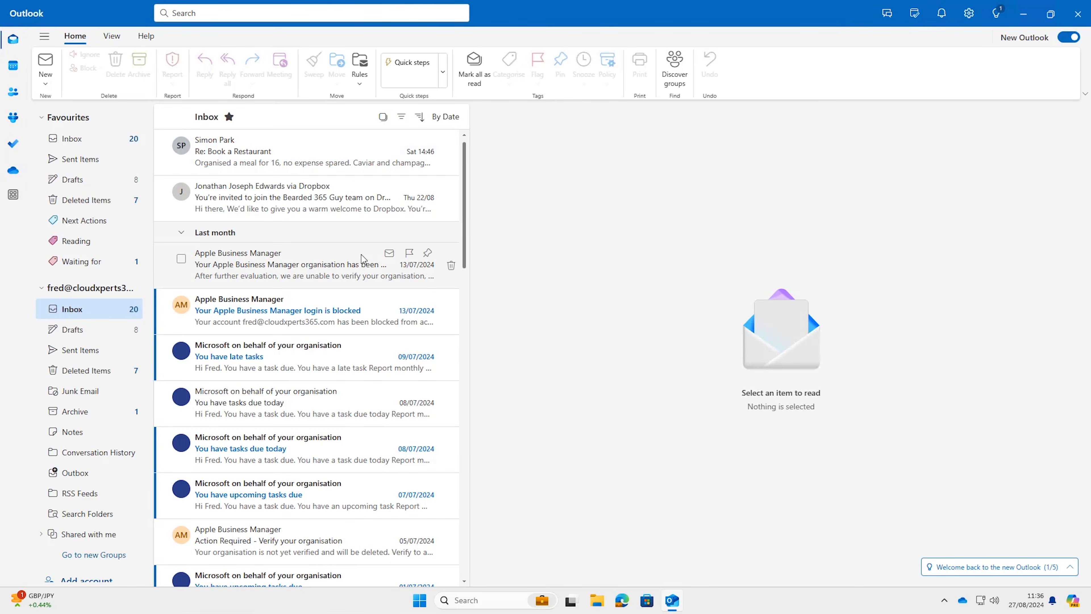
Open the calendar in a separate window, narrow it to fit beside the inbox message list, and close it again
click(13, 67)
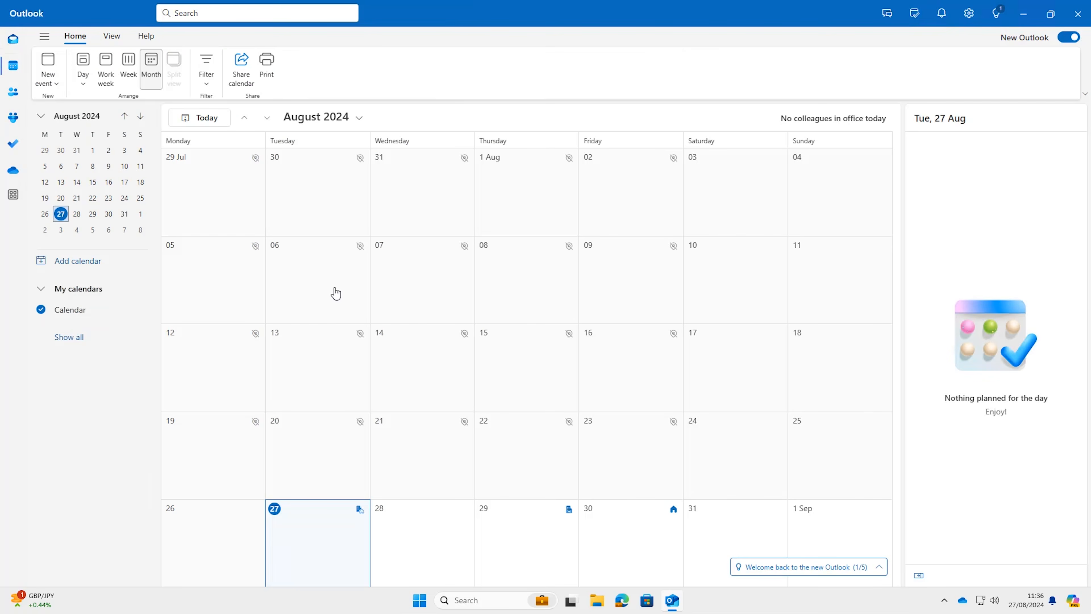
click(12, 43)
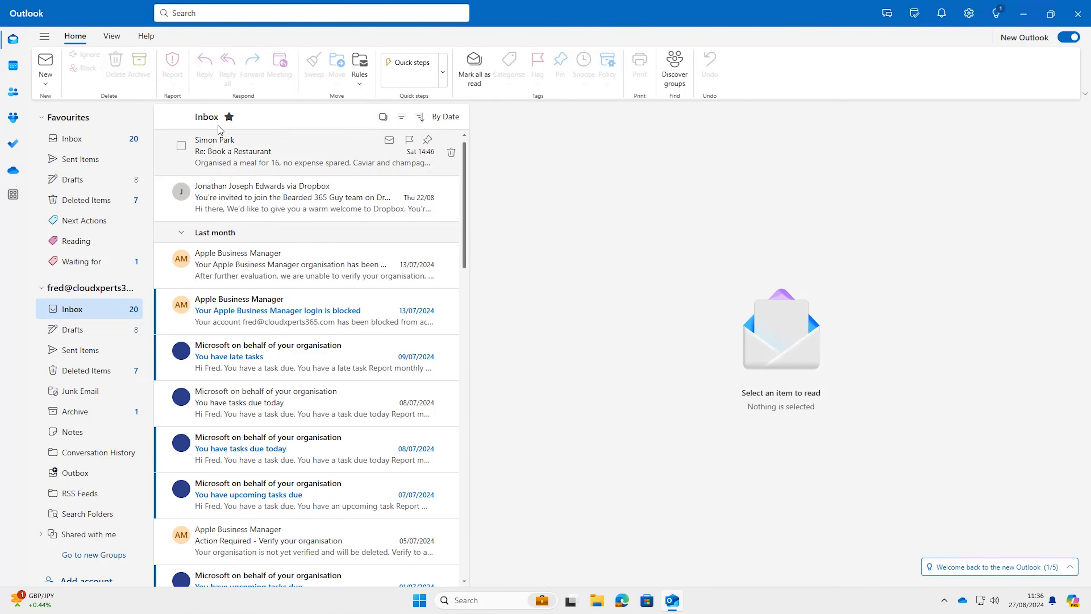
right_click(13, 67)
click(94, 58)
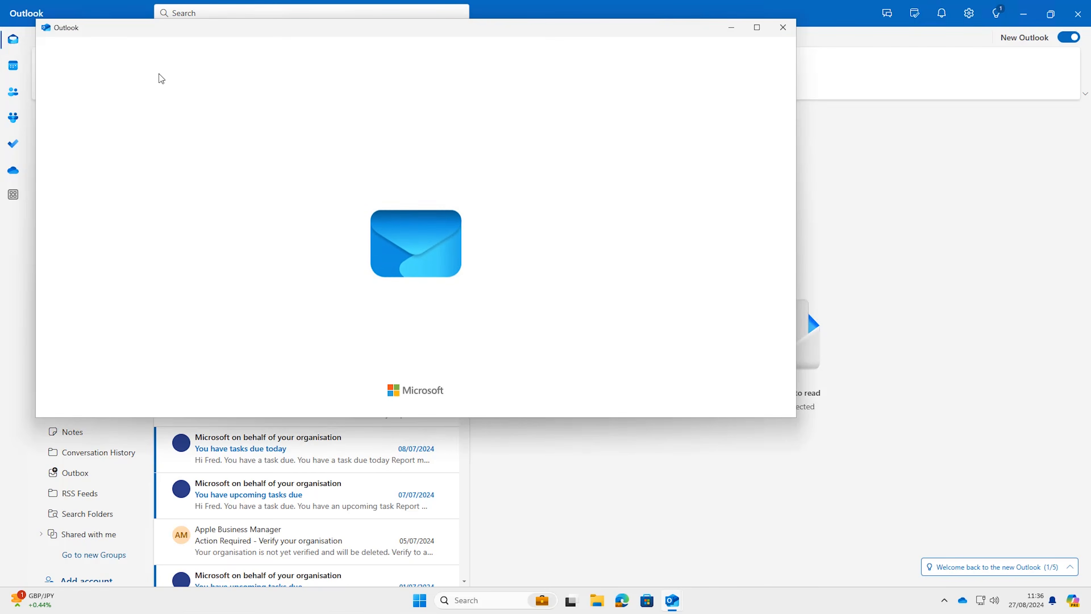
drag(578, 33, 838, 81)
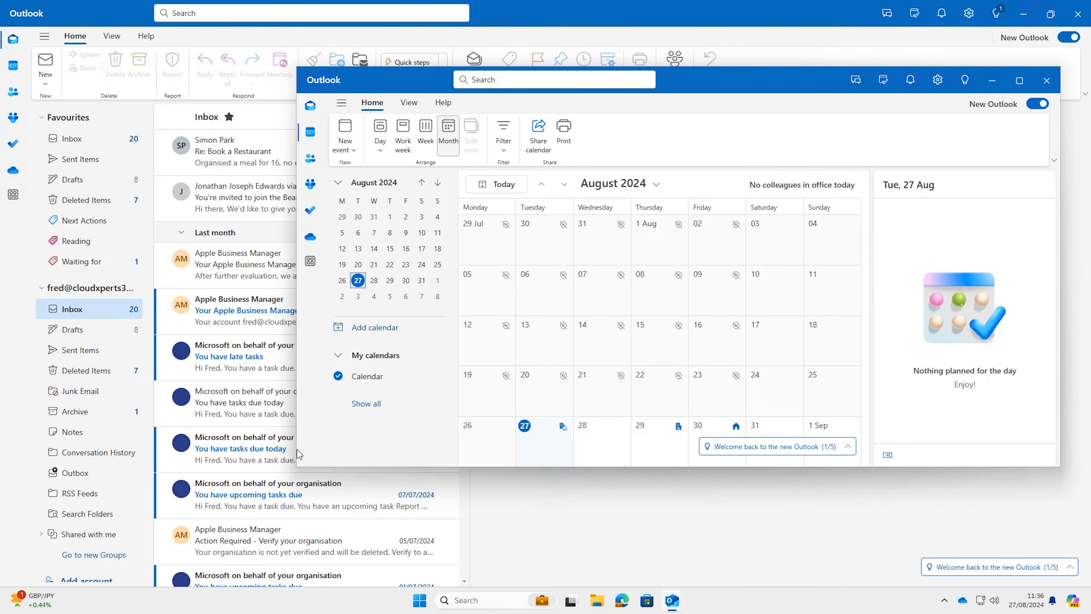
drag(294, 445, 614, 408)
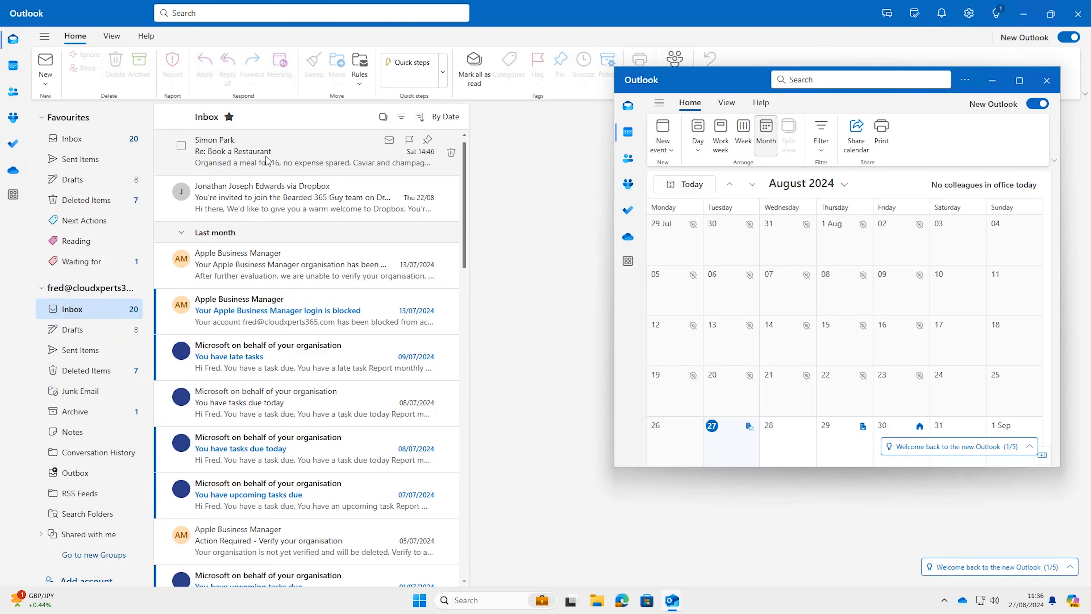
click(1055, 87)
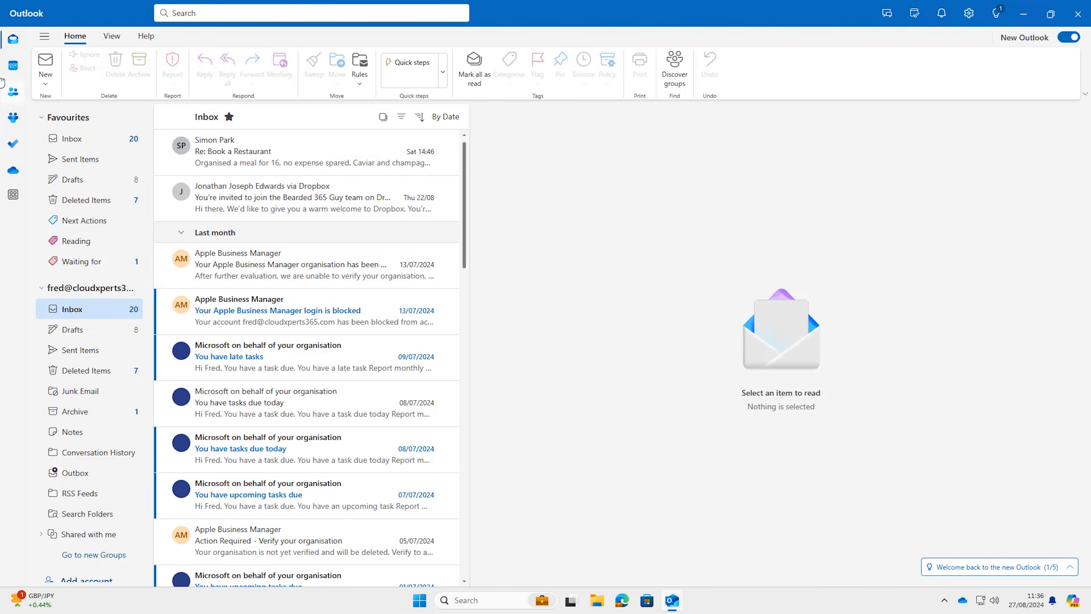
Show the My Day calendar beside the inbox, check its To Do view, then open an Apple Business Manager email and start a new email
click(915, 15)
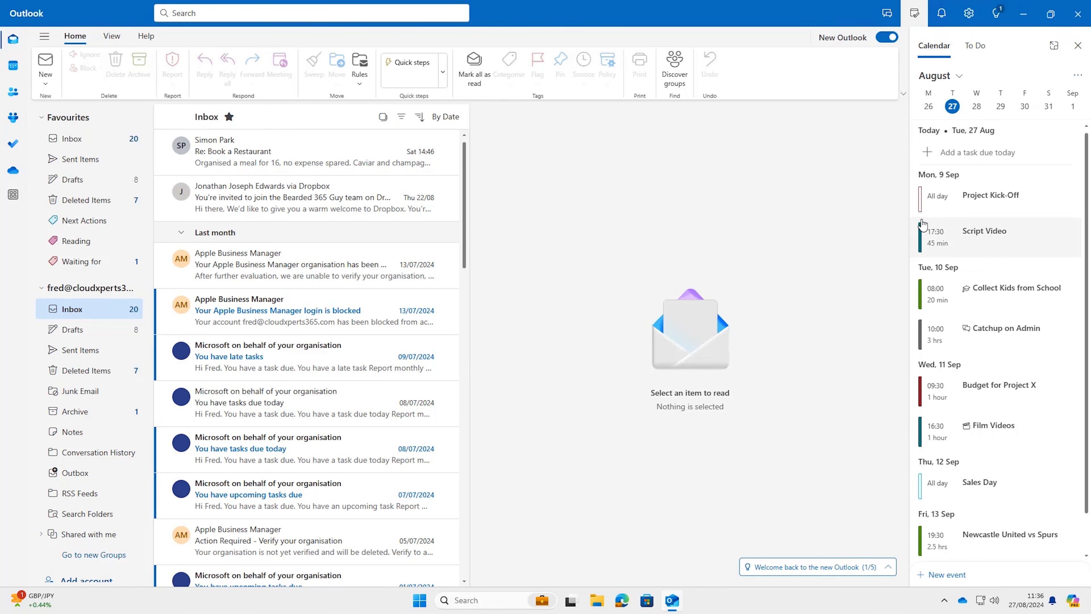
click(975, 45)
click(944, 46)
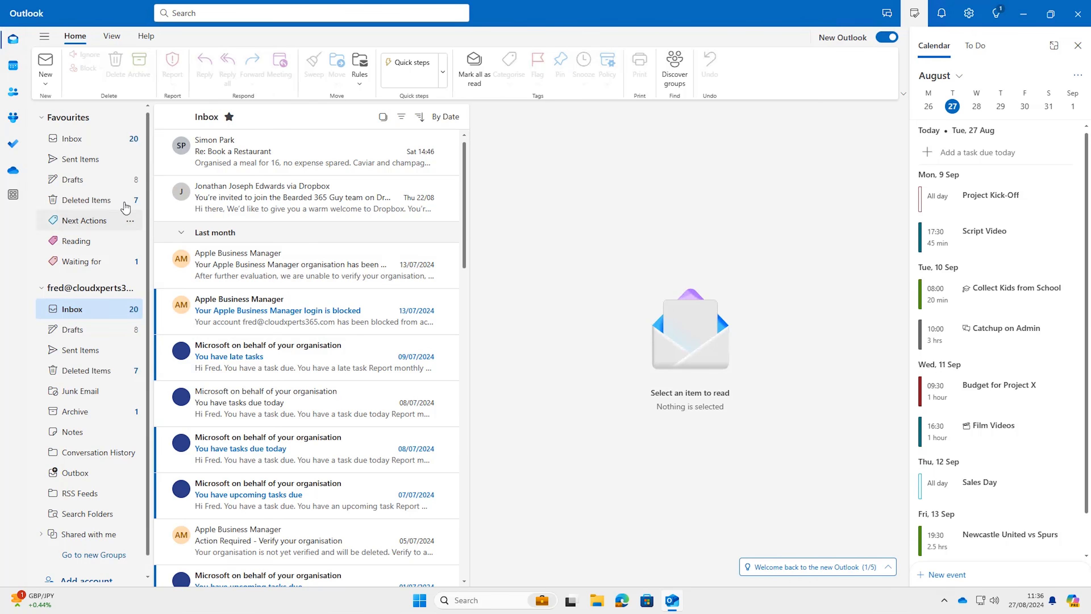
click(240, 204)
click(246, 264)
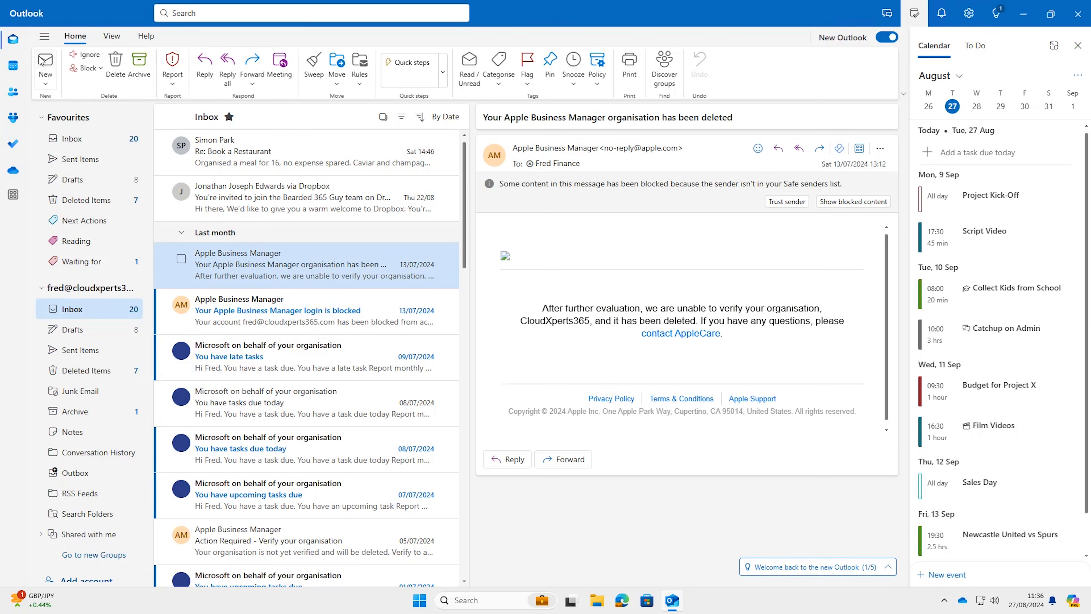
click(59, 77)
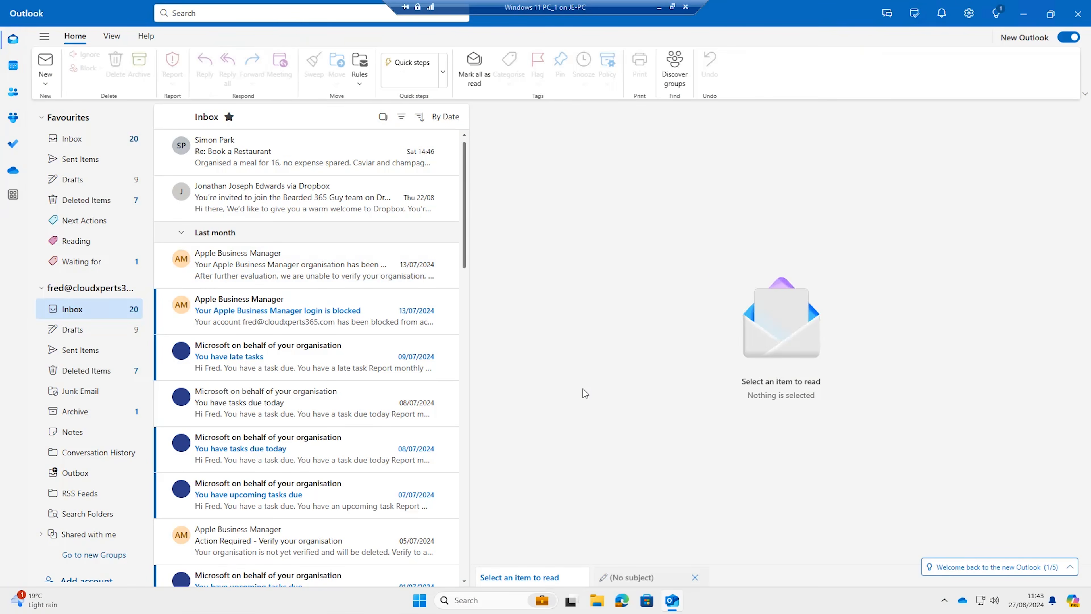
In the calendar view settings, label the main Dublin, Edinburgh, Lisbon, London time zone as UK
click(969, 13)
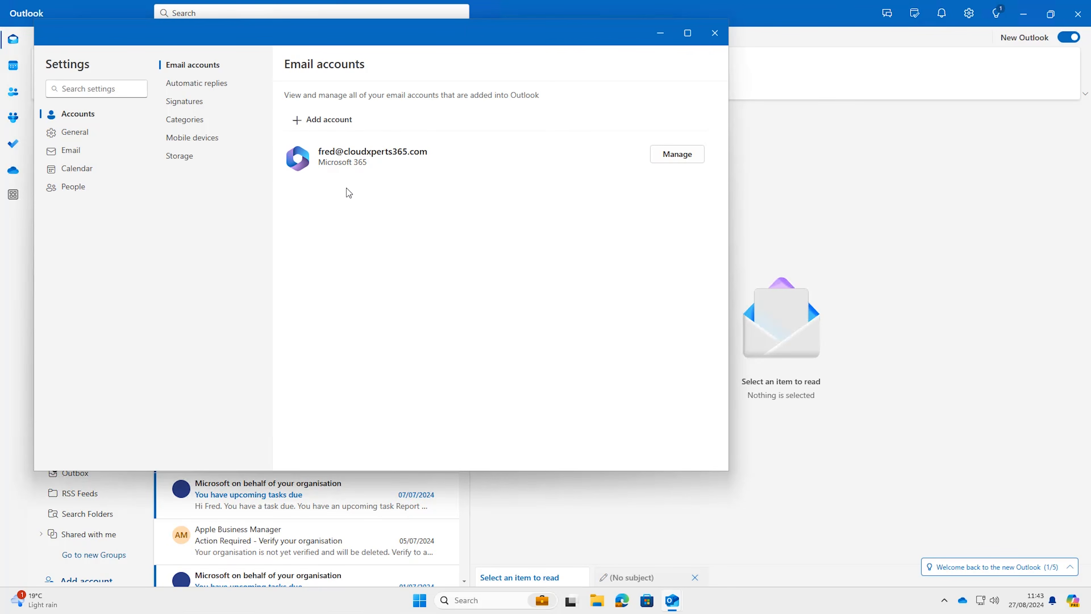
click(86, 174)
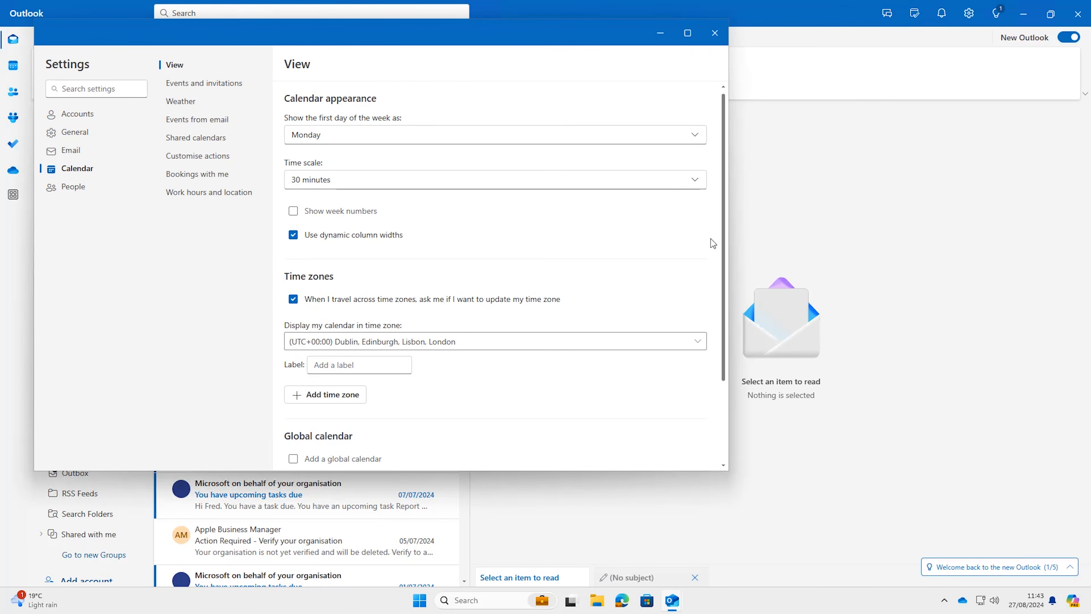
scroll(725, 232, down, 2)
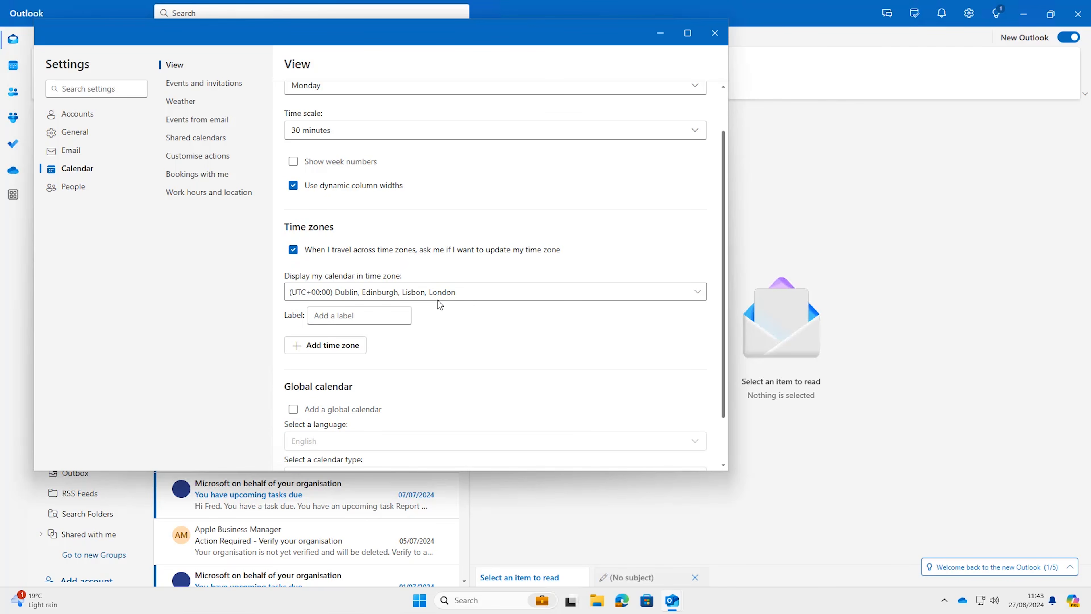
click(336, 316)
text(UK)
click(489, 345)
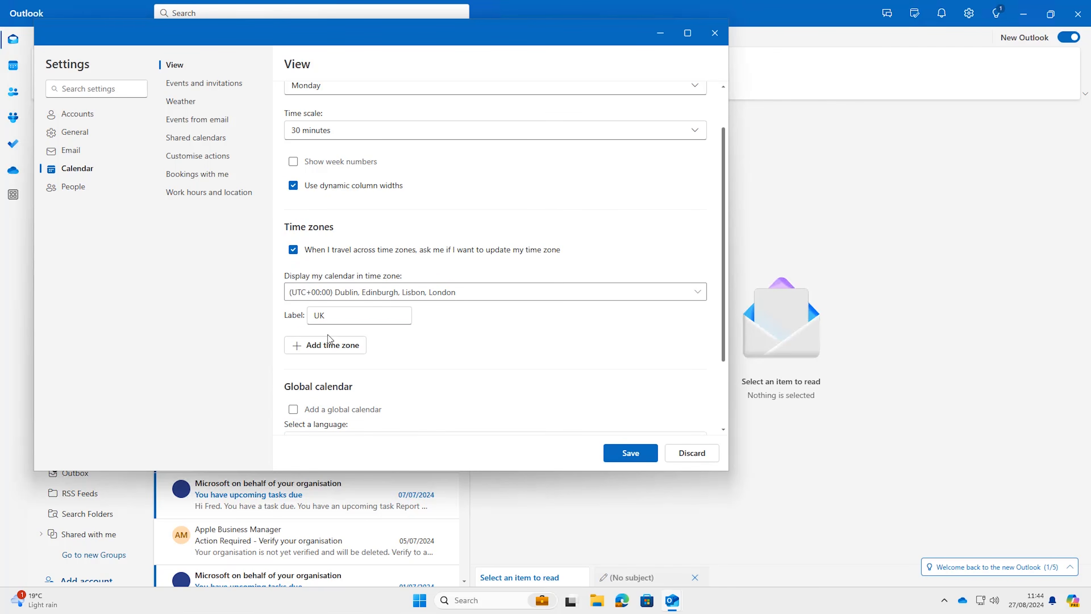
Add another time zone for Manila National Capital Region and label it Philippines
click(330, 344)
text(Manila)
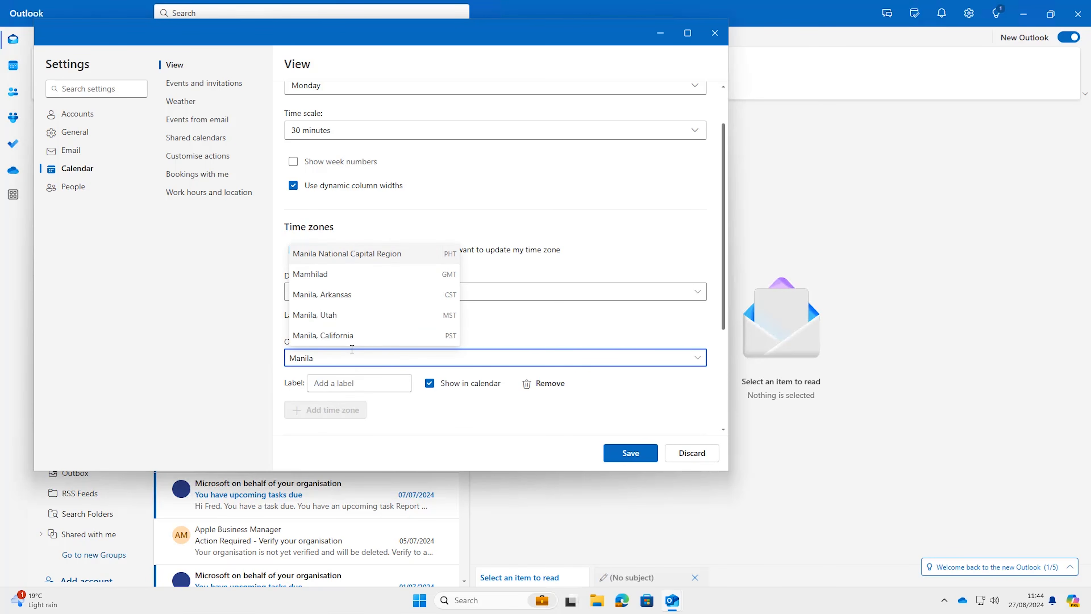
click(339, 254)
click(336, 388)
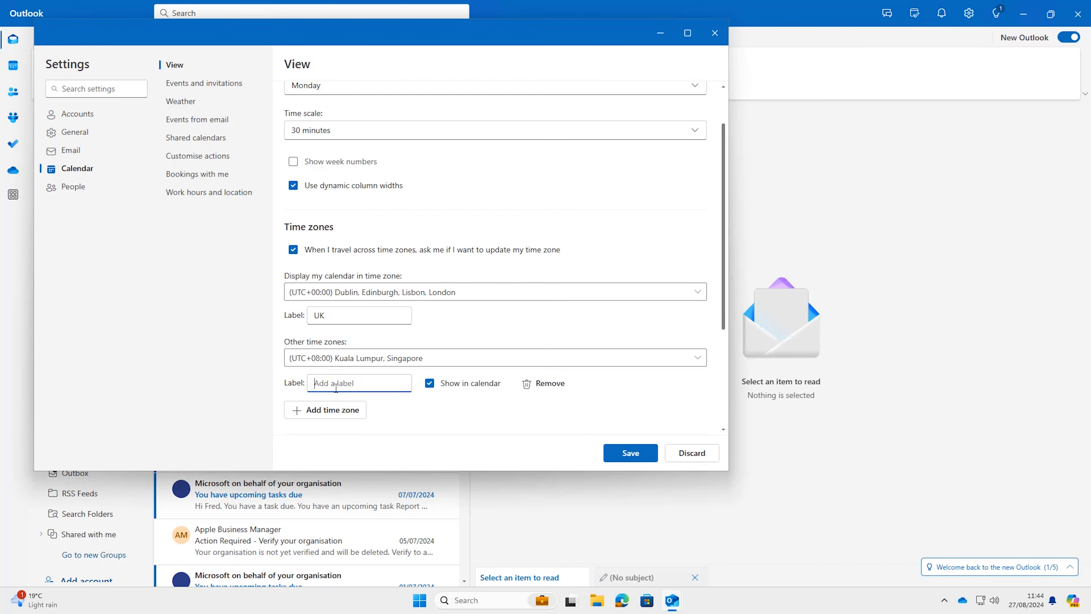
text(Philippines)
Add a further time zone for New York labelled New York, save the settings, and return to the calendar
click(359, 411)
scroll(332, 357, down, 2)
text(New York)
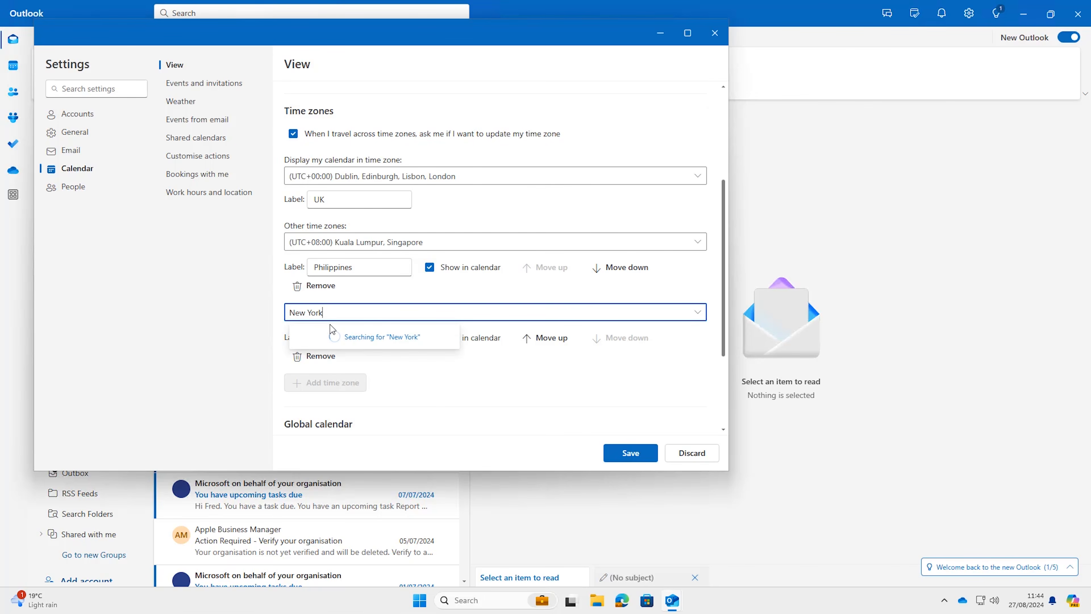
click(333, 333)
click(345, 338)
text(New York)
click(449, 379)
click(630, 451)
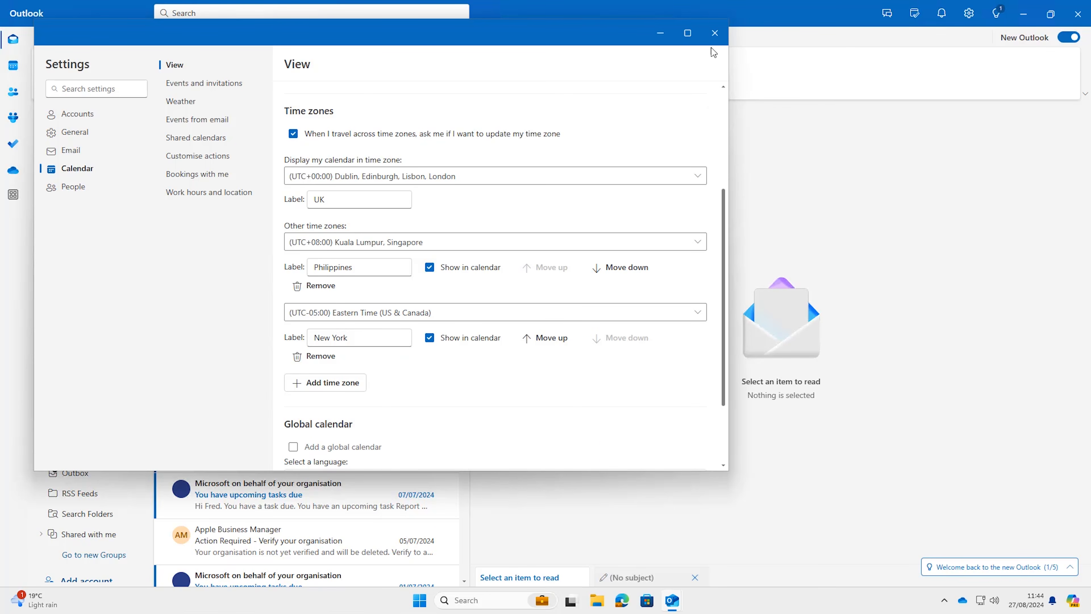
click(715, 33)
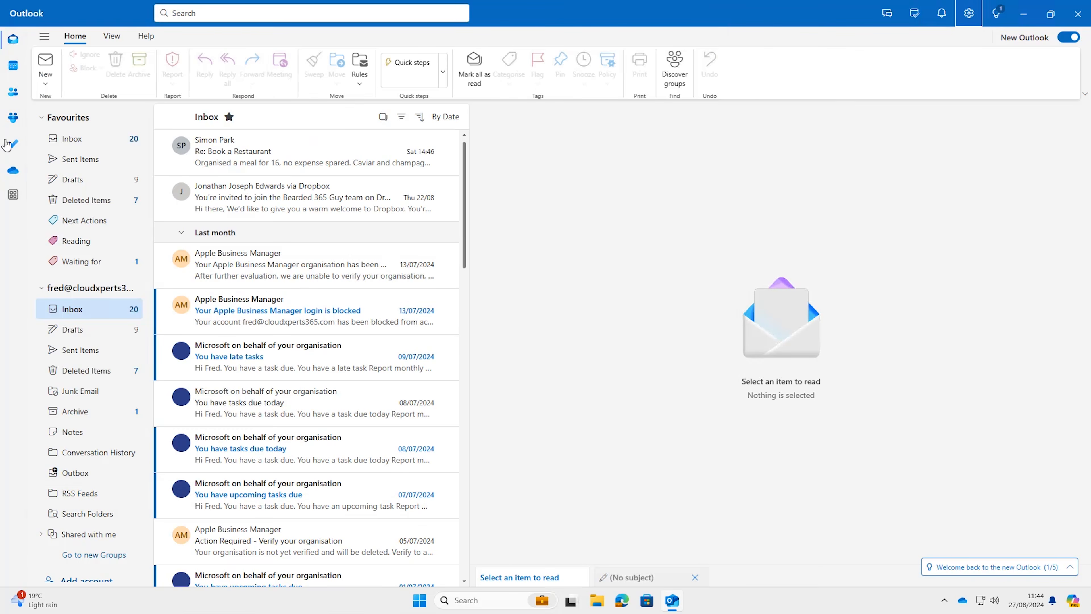
click(13, 68)
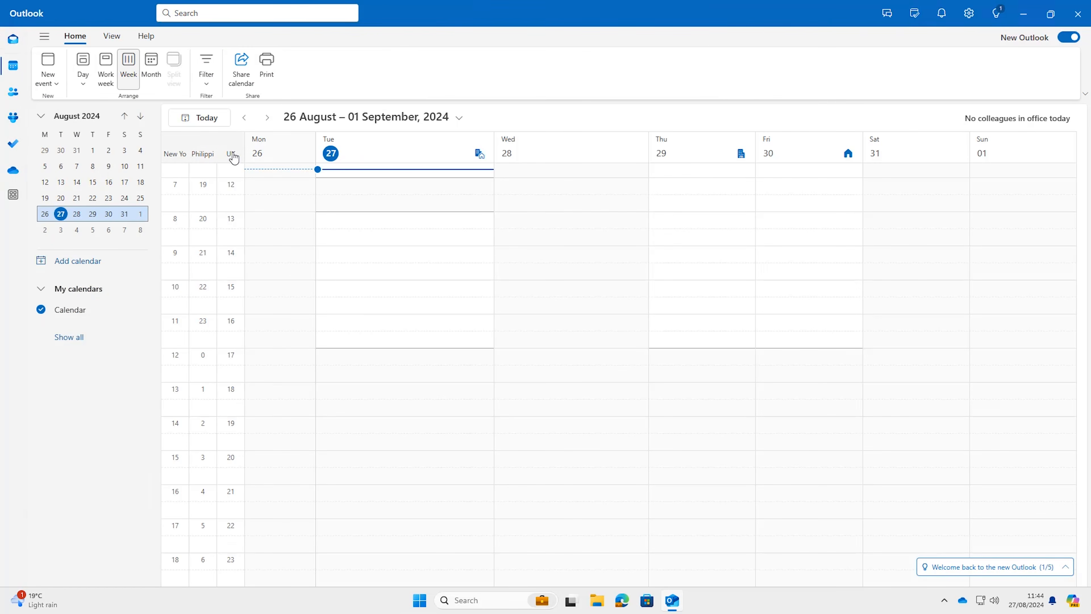
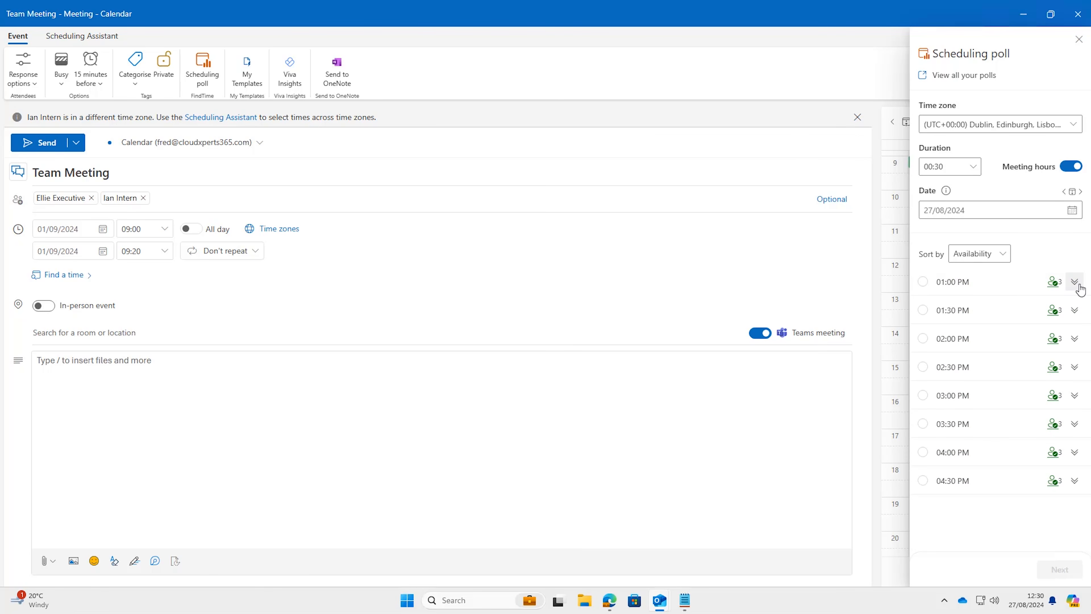
Check attendee availability for 01:30 PM and choose 01:30 PM, 03:00 PM and 04:30 PM as the scheduling poll's time options
click(1073, 311)
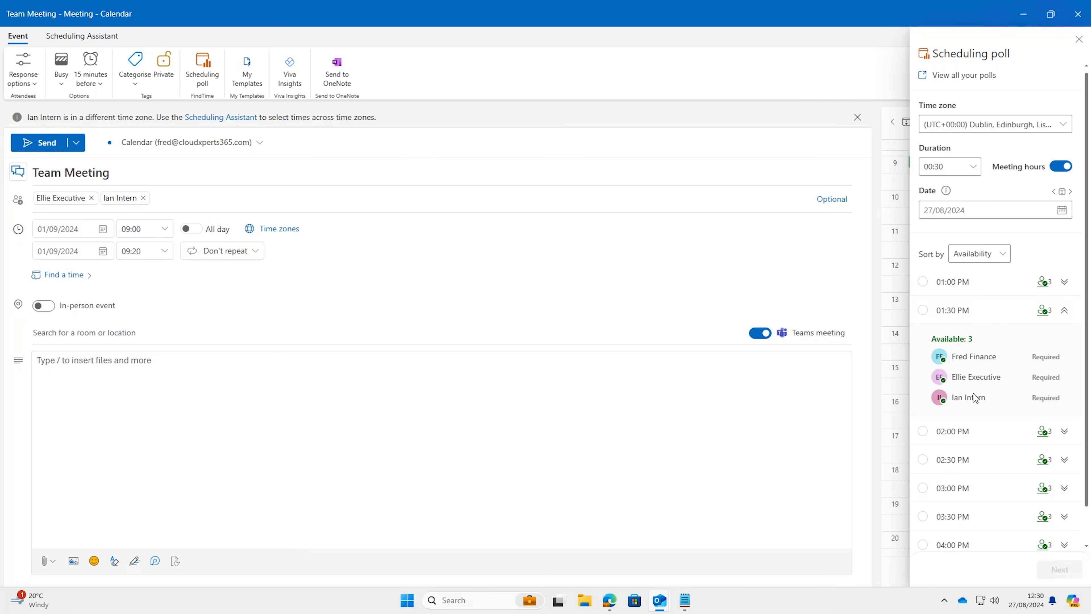
click(1065, 312)
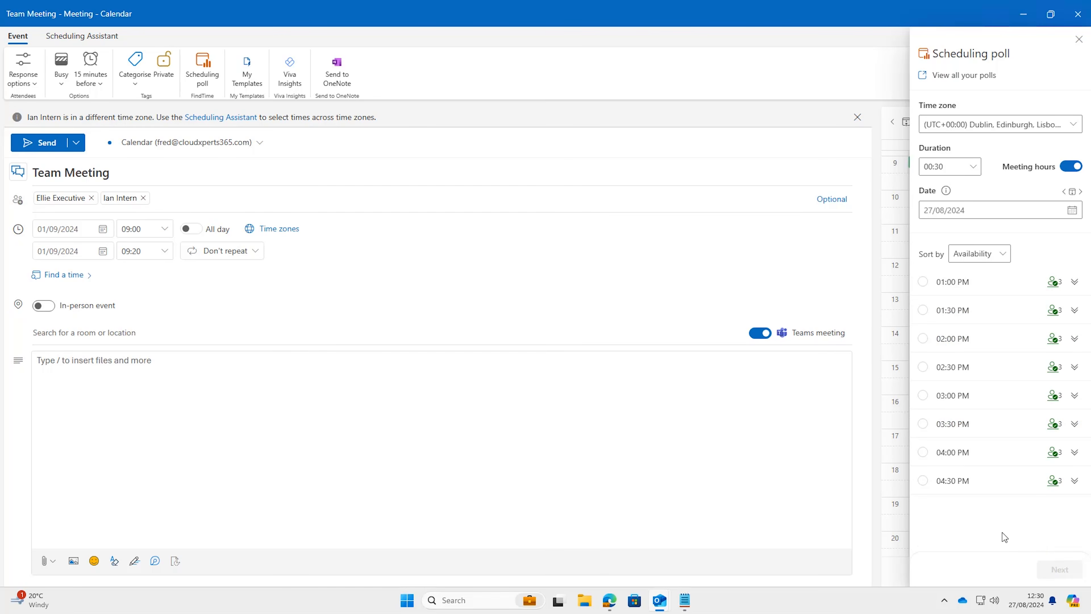
click(926, 316)
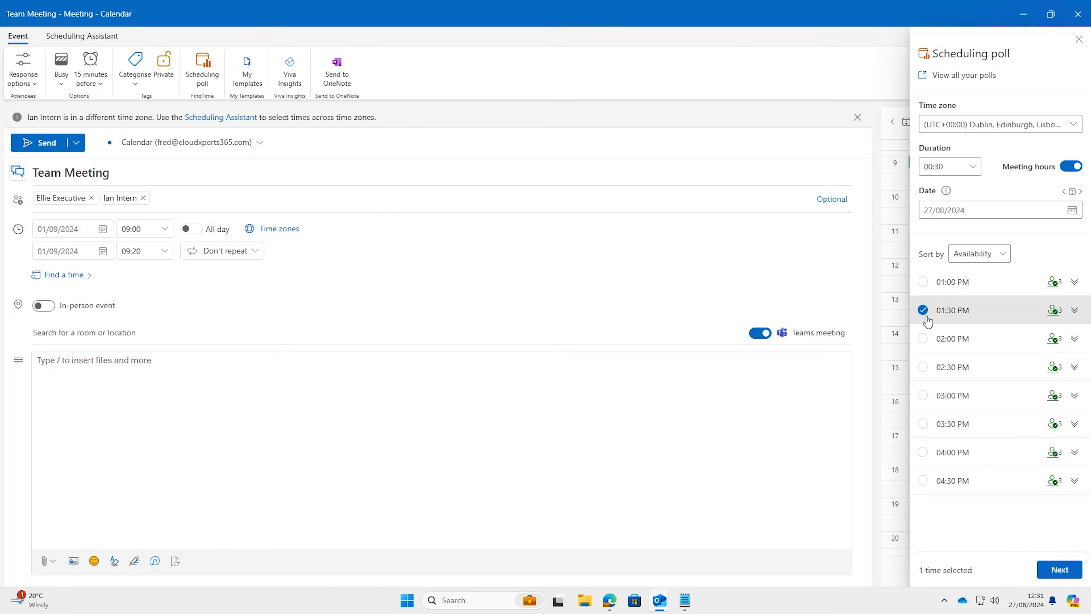
click(923, 396)
click(924, 484)
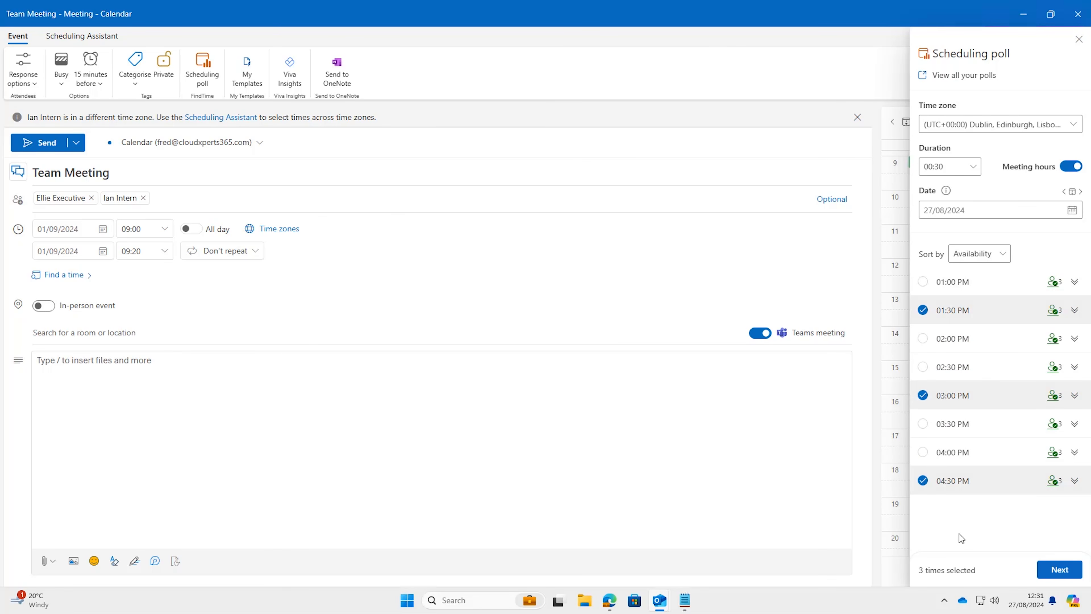
Create the Team Meeting scheduling poll from the selected times and send the poll email to the attendees
click(1059, 571)
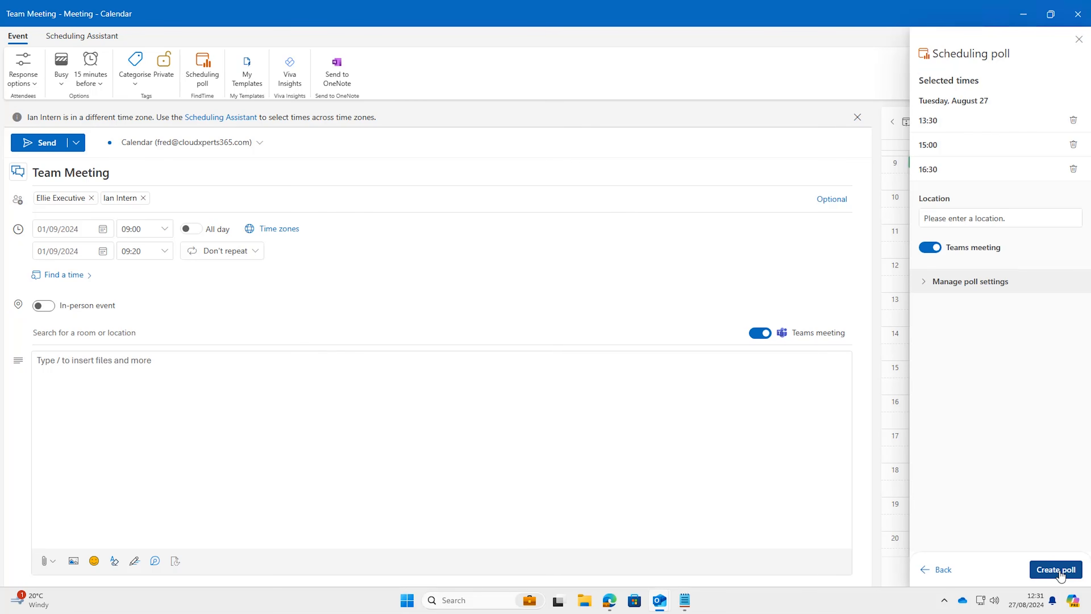
click(1058, 571)
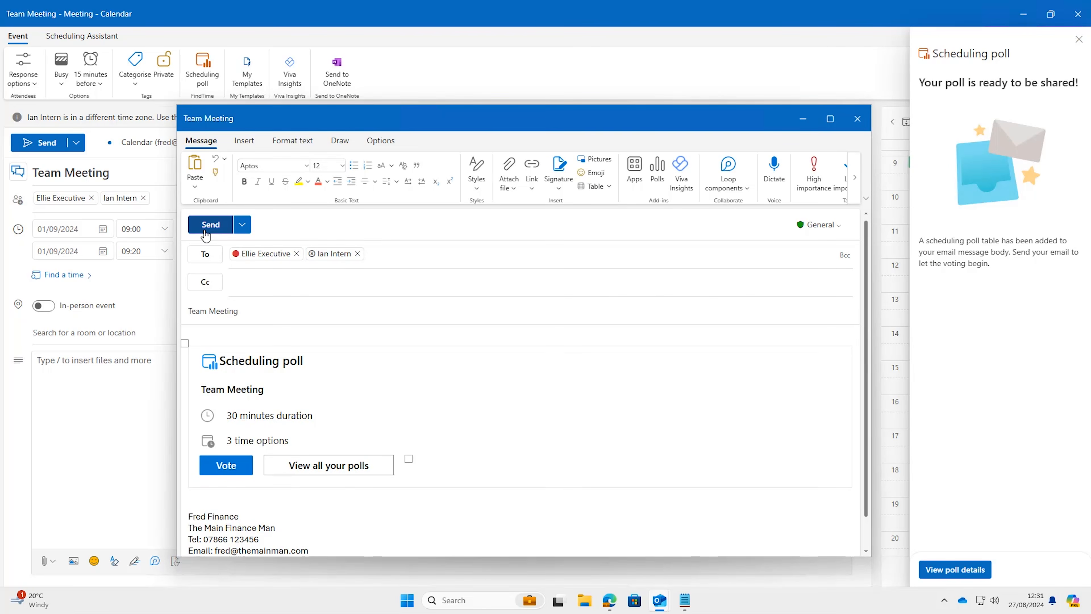
click(205, 231)
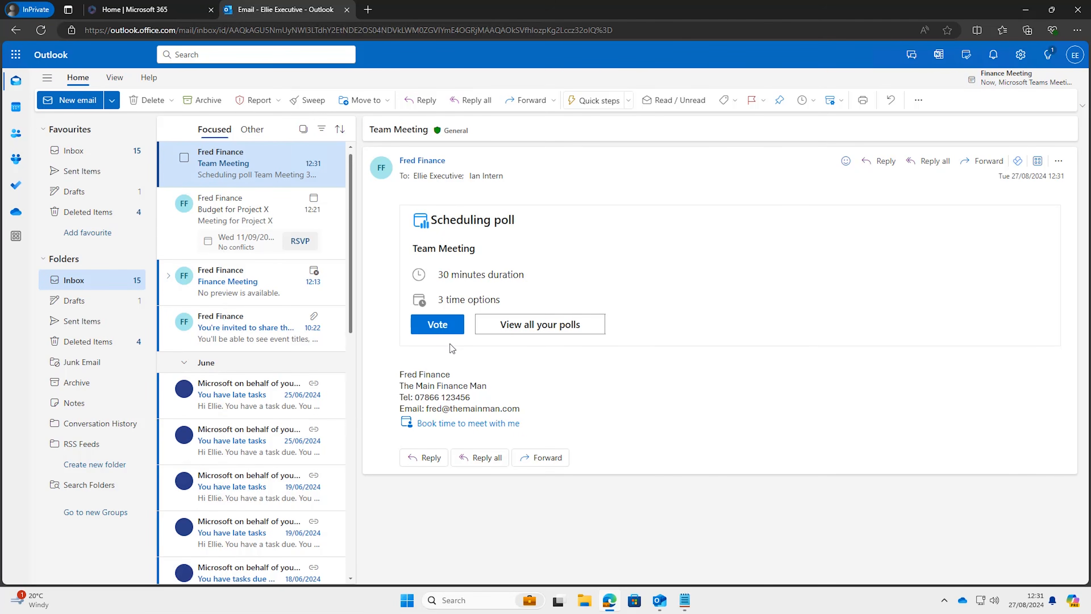
As an invited attendee, vote Prefer for 1:30 PM, Yes for 3:00 PM and No for 4:30 PM, and submit the votes
click(439, 327)
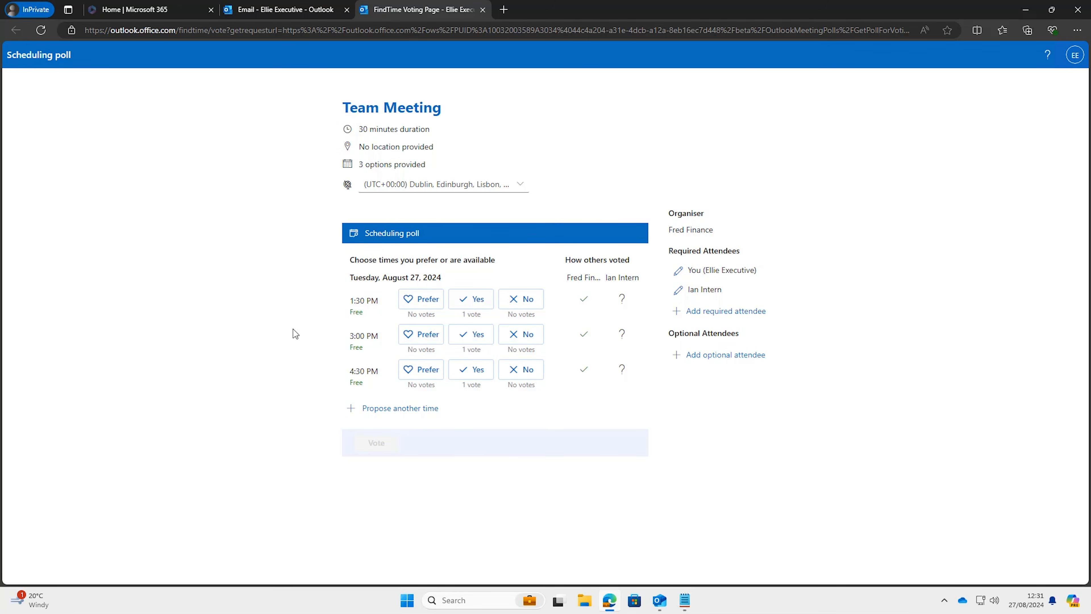
click(426, 306)
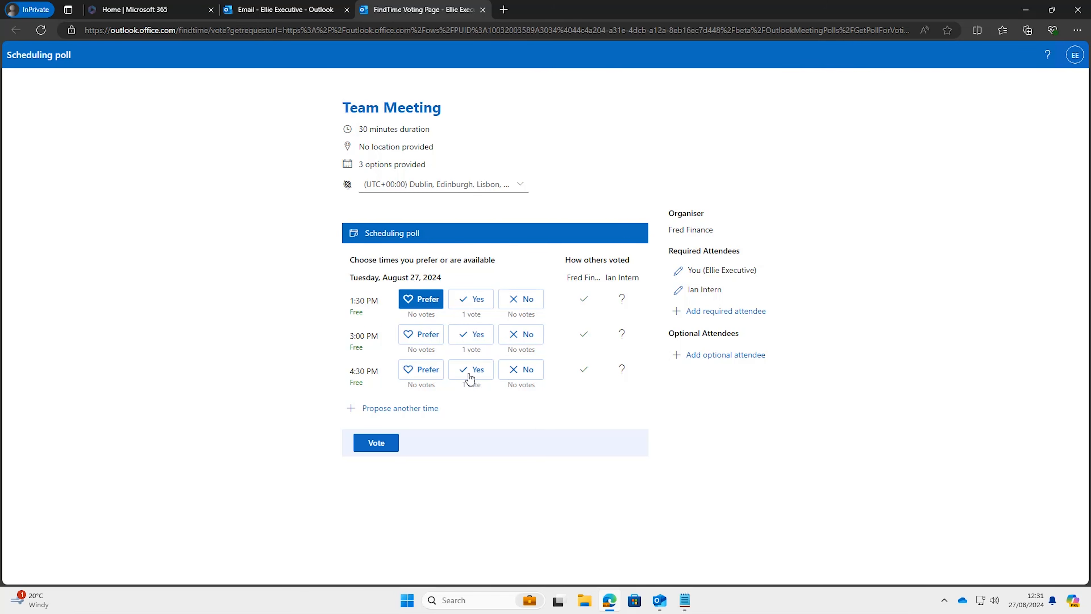
click(474, 342)
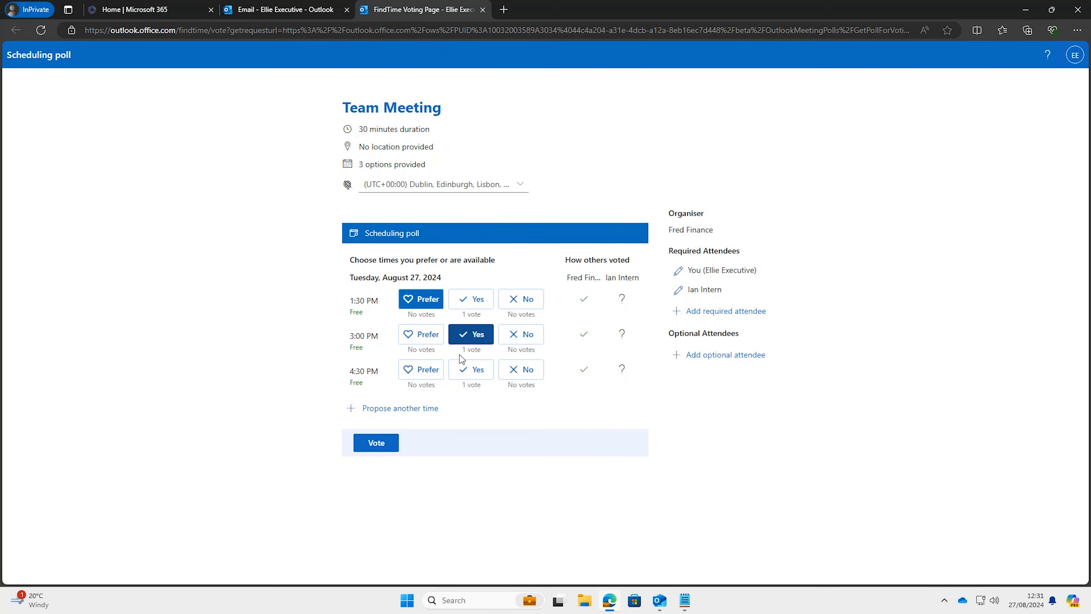
click(509, 369)
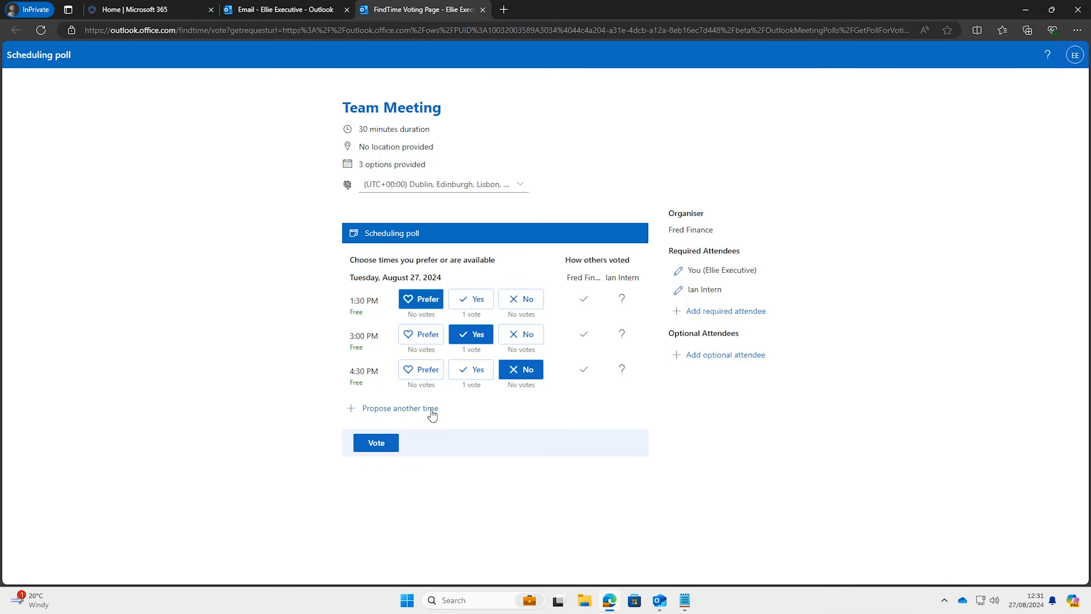
click(374, 444)
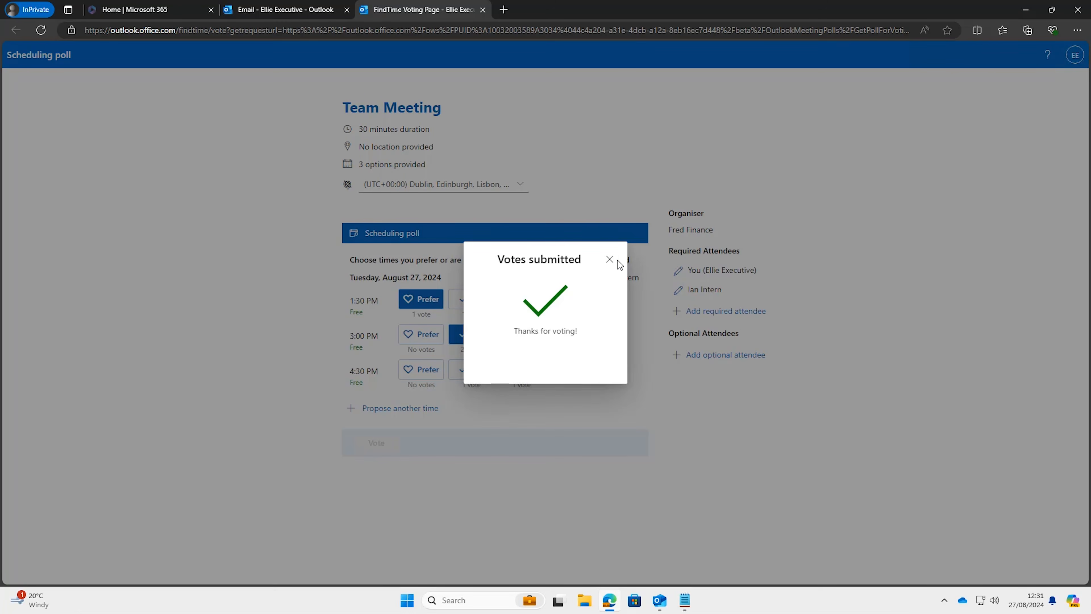
click(611, 260)
Minimise the attendee's browser window and open a new Microsoft Edge window
click(1026, 9)
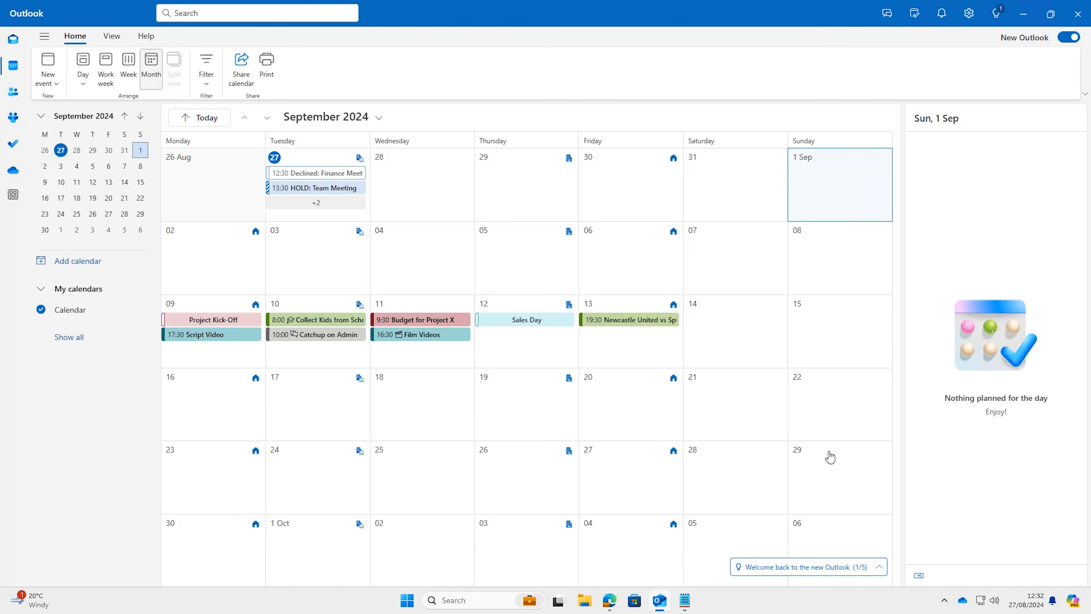
click(605, 601)
right_click(605, 601)
click(559, 534)
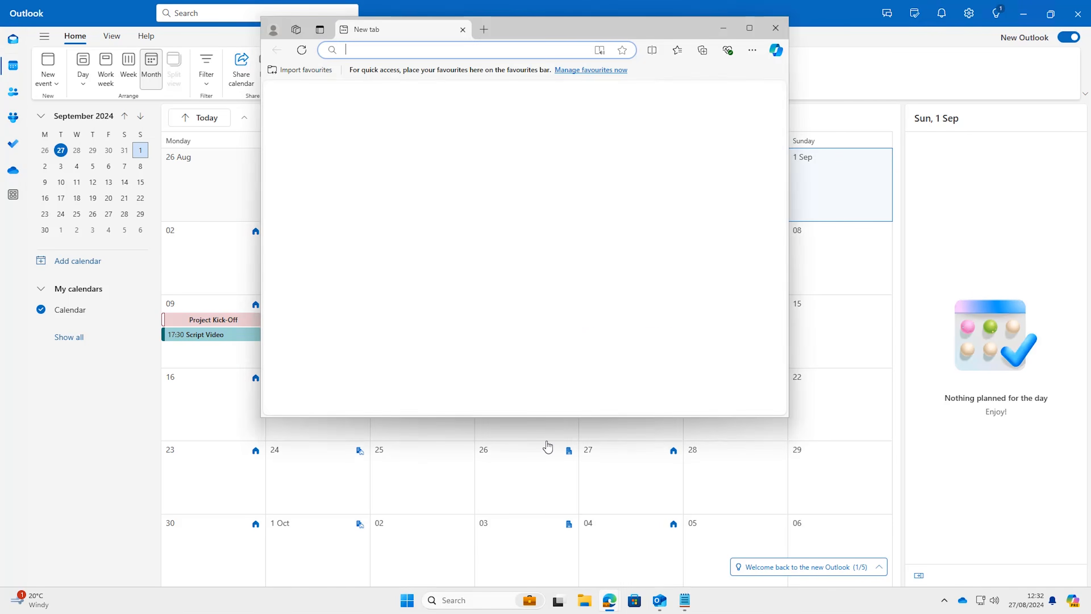
click(749, 29)
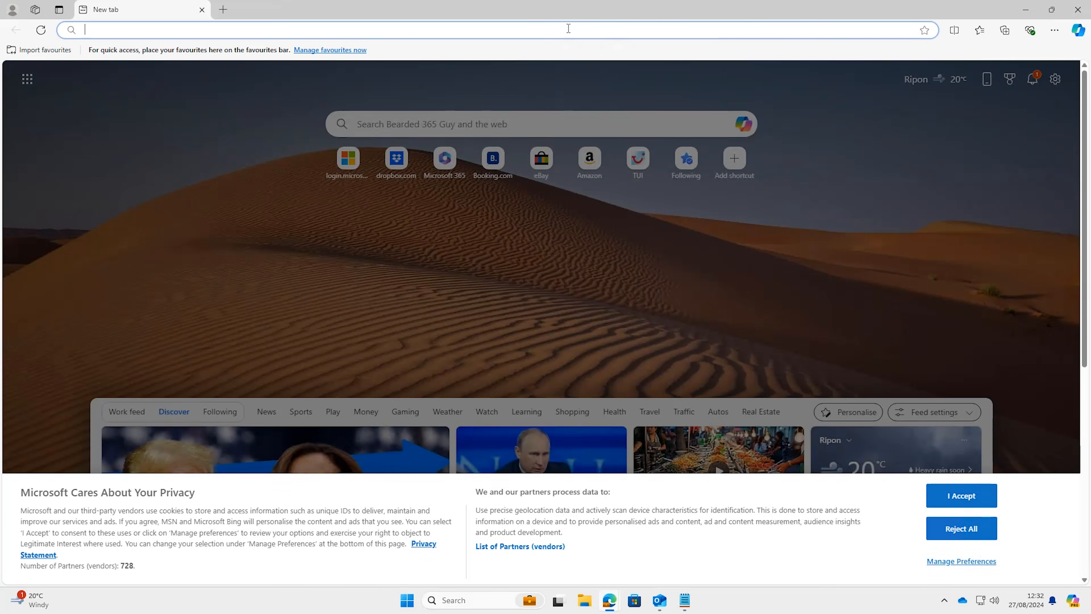
click(567, 28)
text(https://outlook.office365.com/findtime/dashboard)
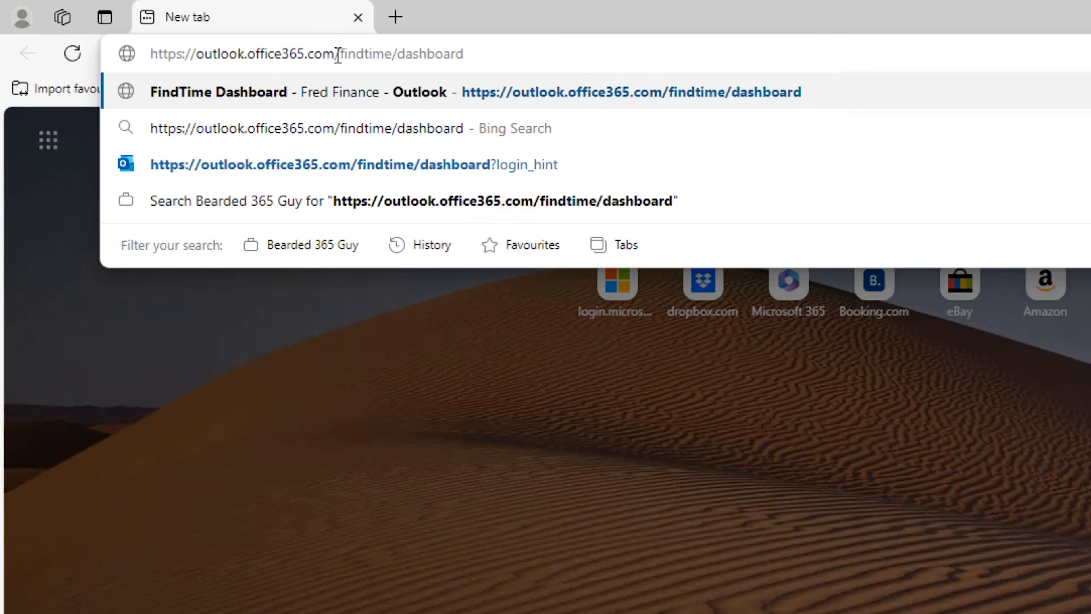
key(Return)
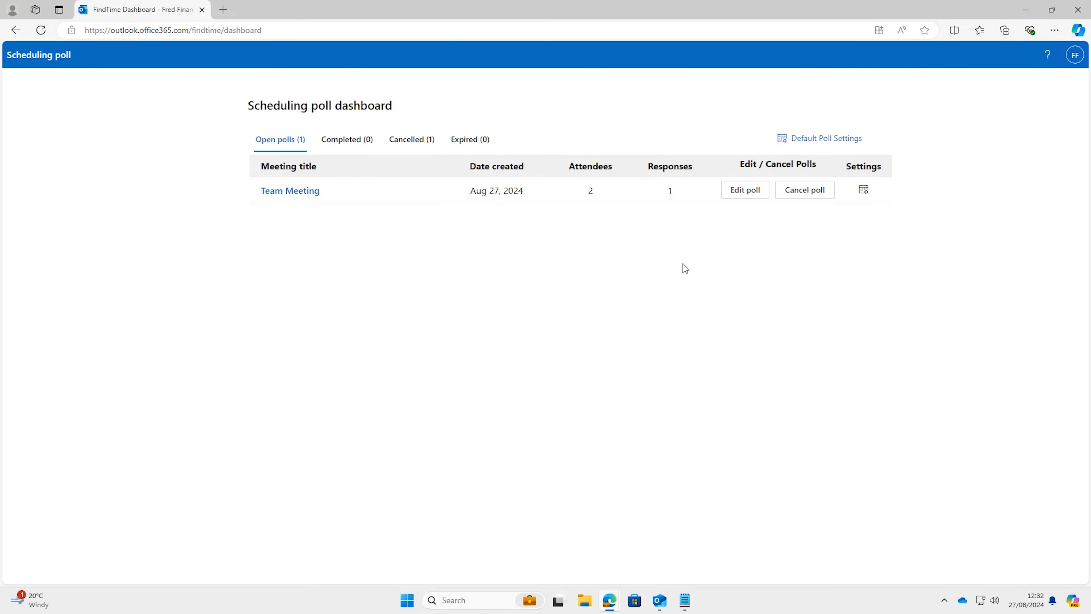
click(313, 196)
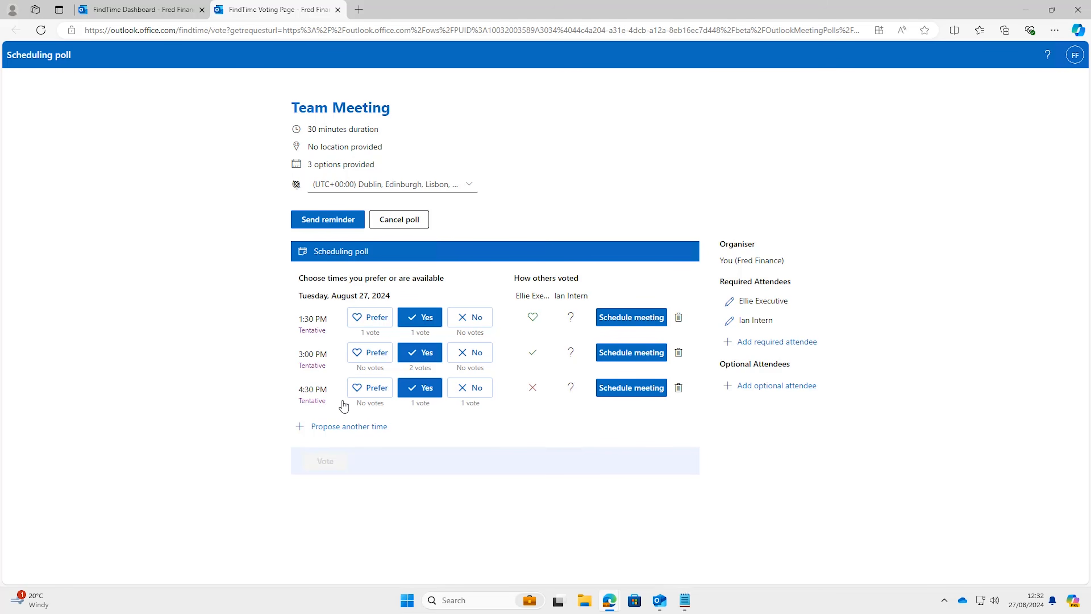
Schedule the Team Meeting for the 1:30 PM poll option, review the prepared invitation and send it to the attendees
click(647, 321)
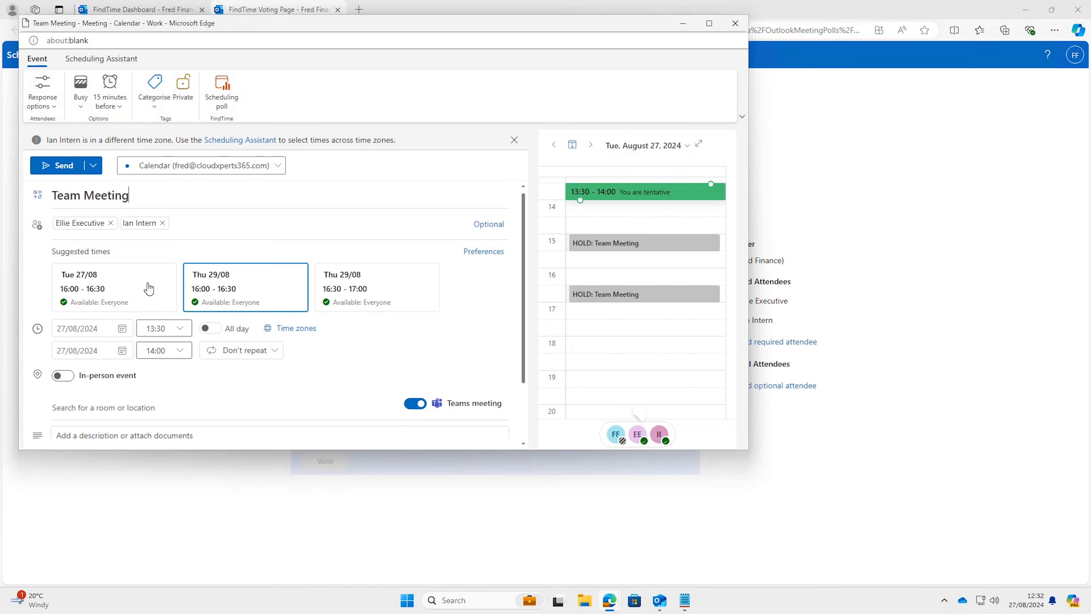
scroll(232, 380, down, 2)
scroll(230, 373, up, 2)
click(82, 168)
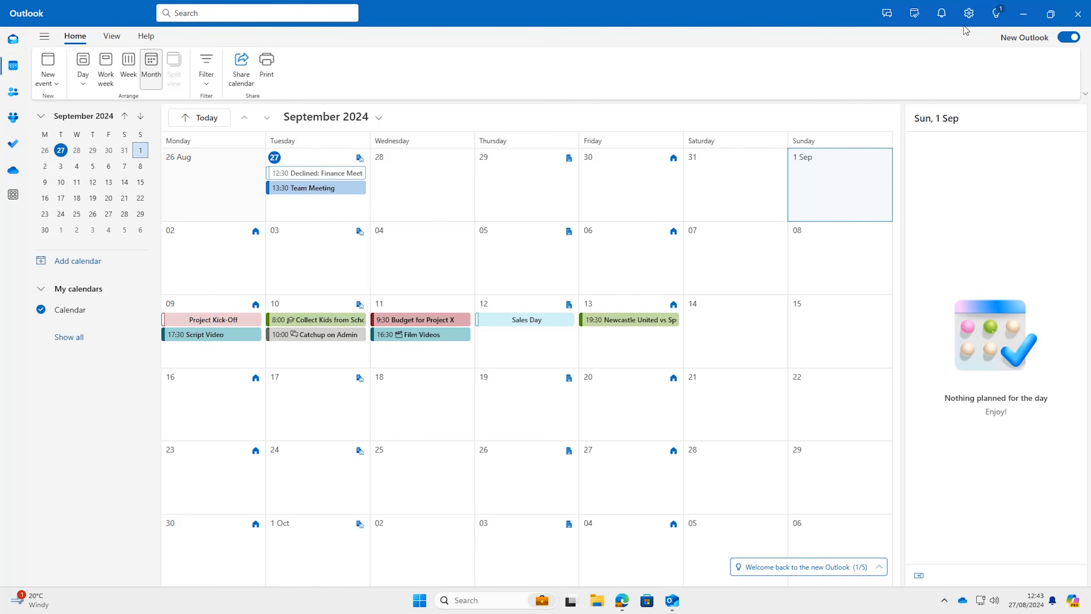
Turn on automatic replies in the account settings and restrict them to a time period
click(968, 14)
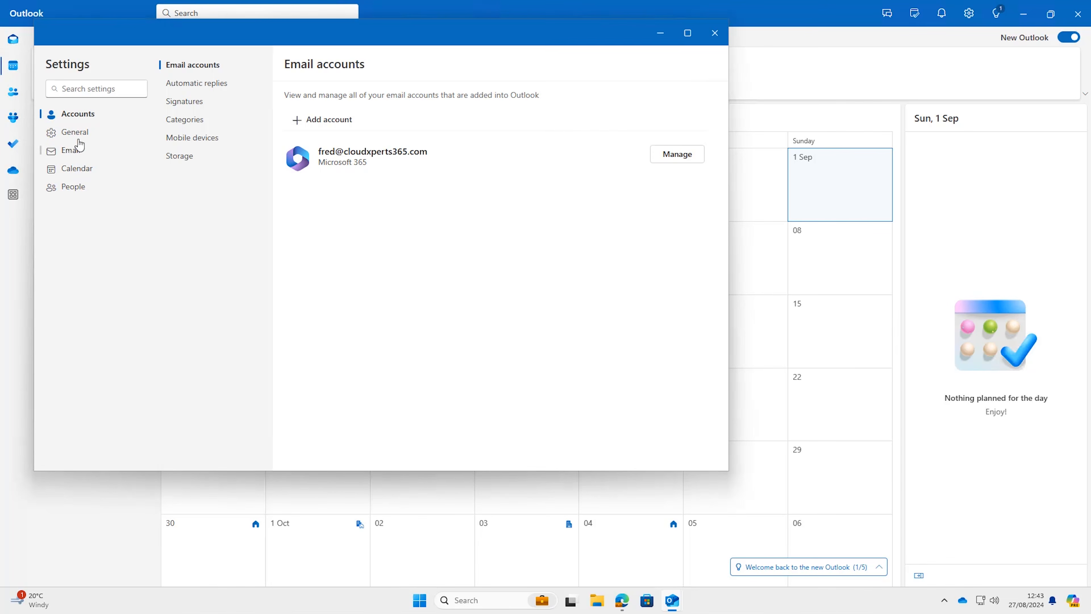
click(196, 83)
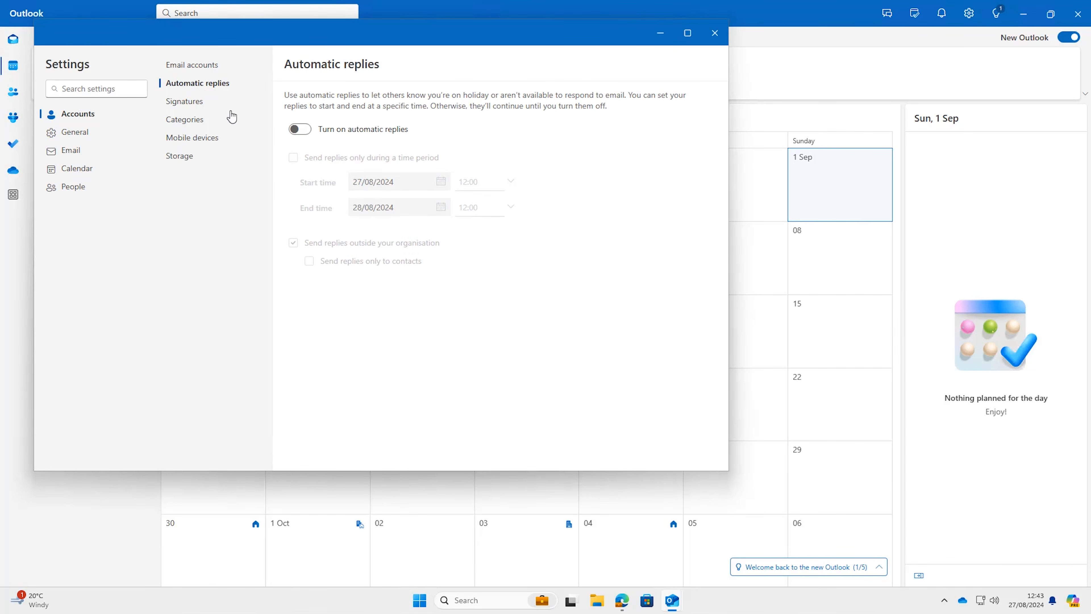
click(300, 129)
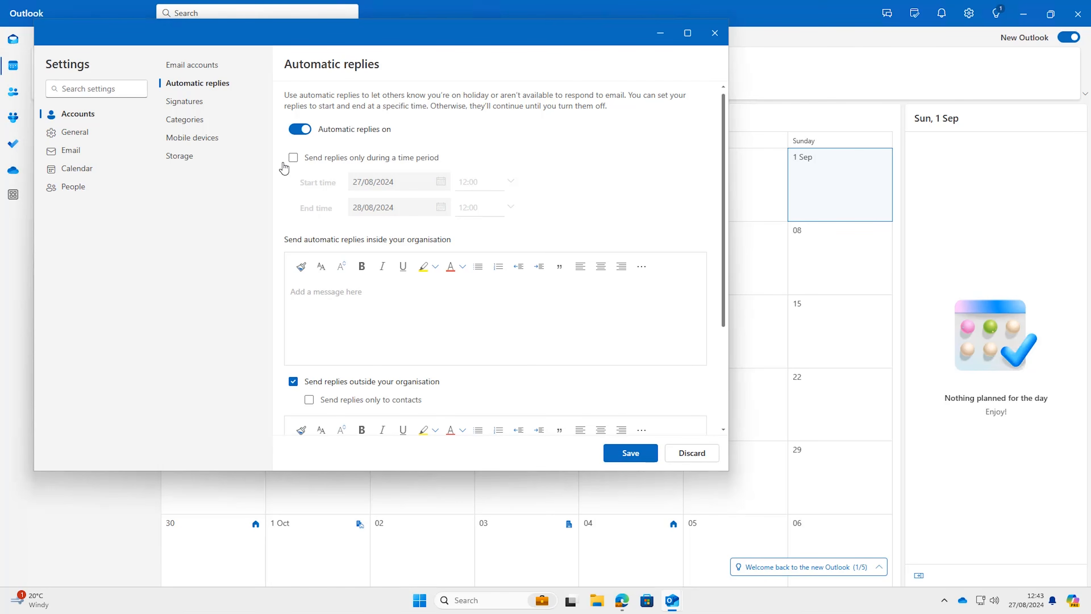
click(293, 158)
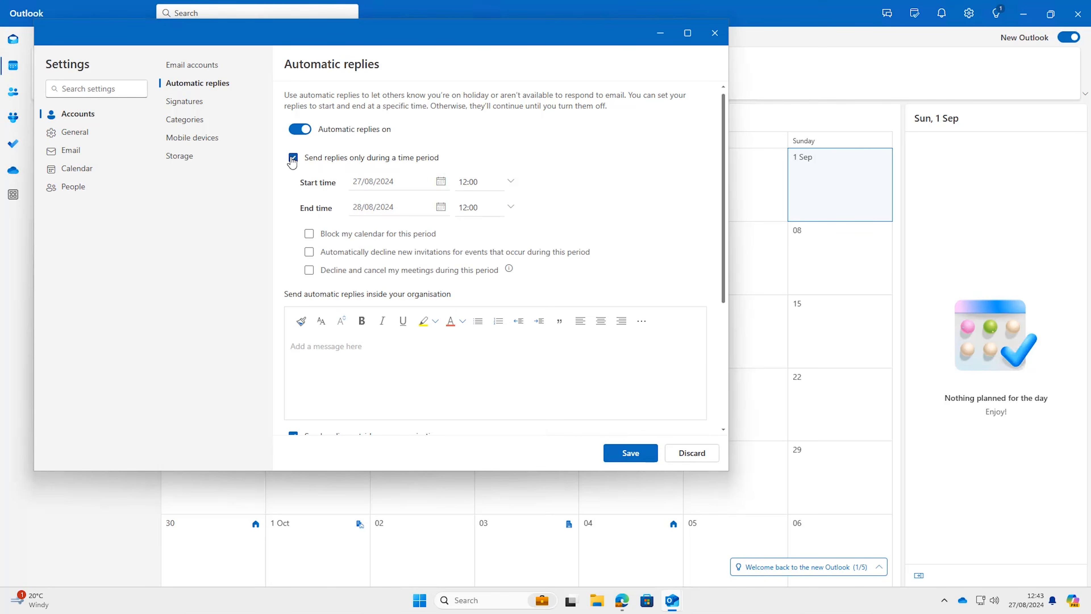
Set the automatic replies to start on 07/09/2024 and end on 14/09/2024
click(440, 182)
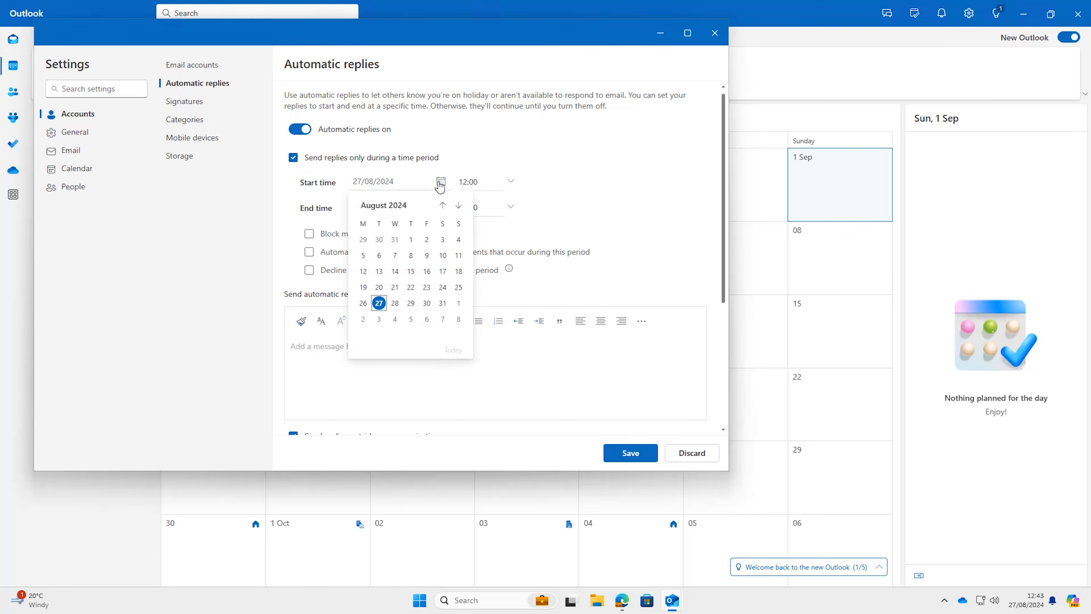
click(458, 206)
click(442, 255)
click(441, 207)
click(442, 296)
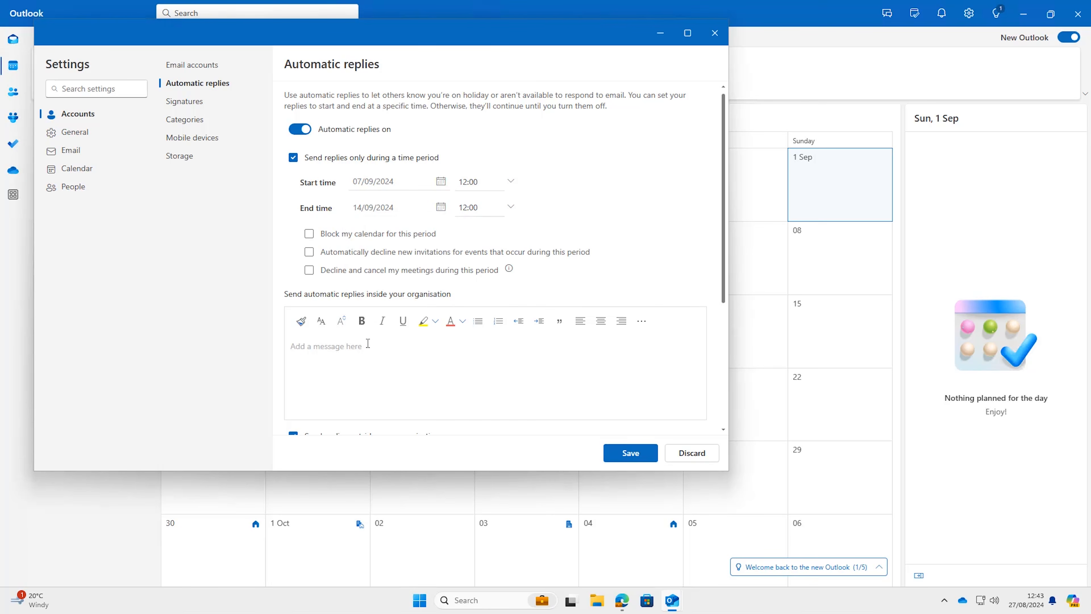
Write the internal reply "I'm in Greece and will return on 17th September" and block the calendar for the period with the title Holiday
click(359, 349)
text(I'm in Greece and will return on 17th September)
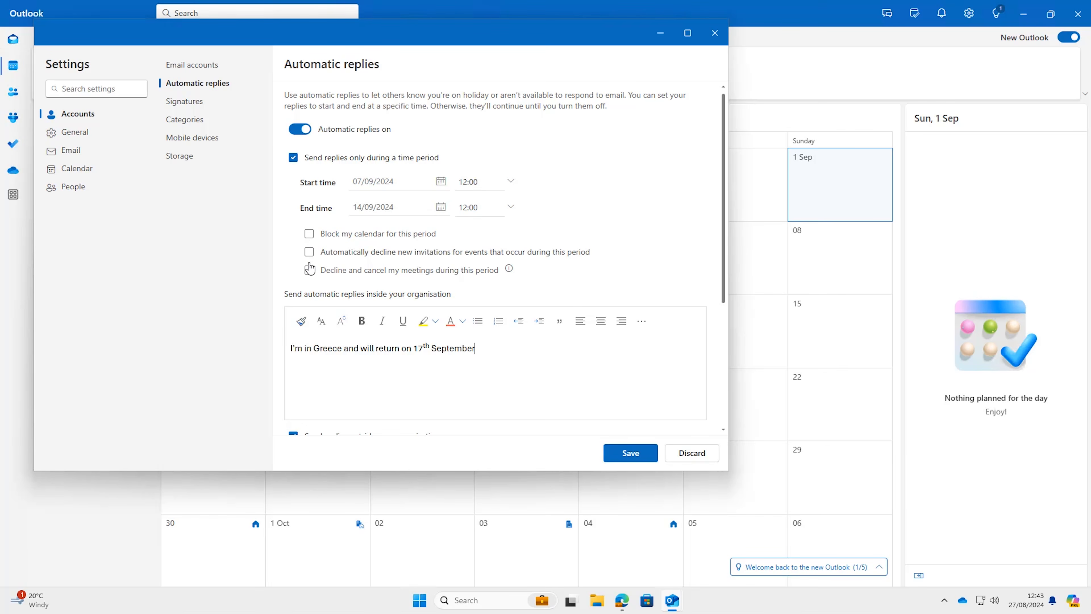
click(309, 235)
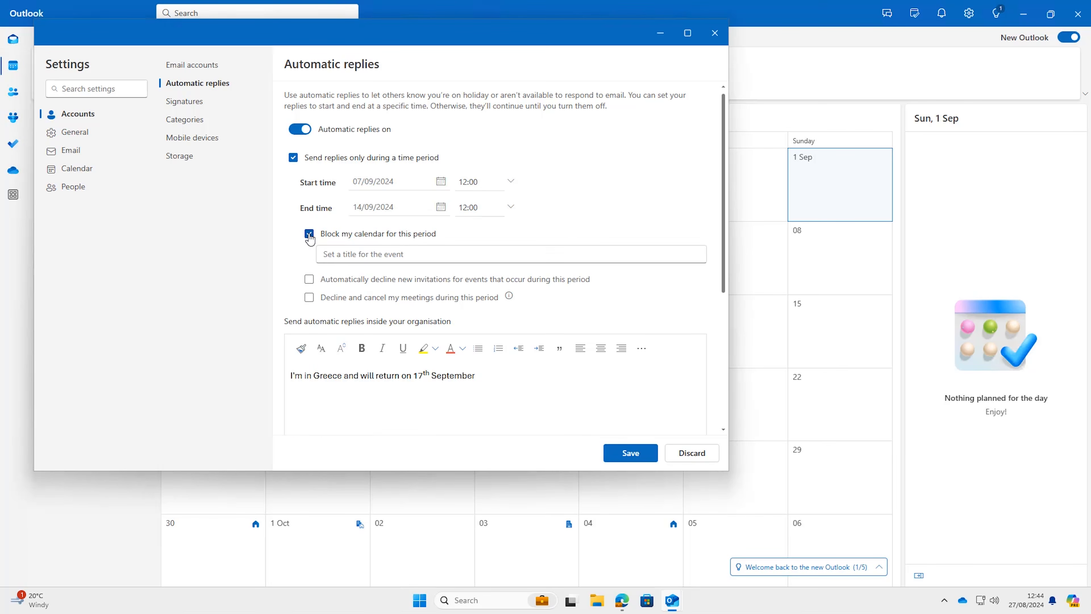
click(360, 253)
text(Holiday)
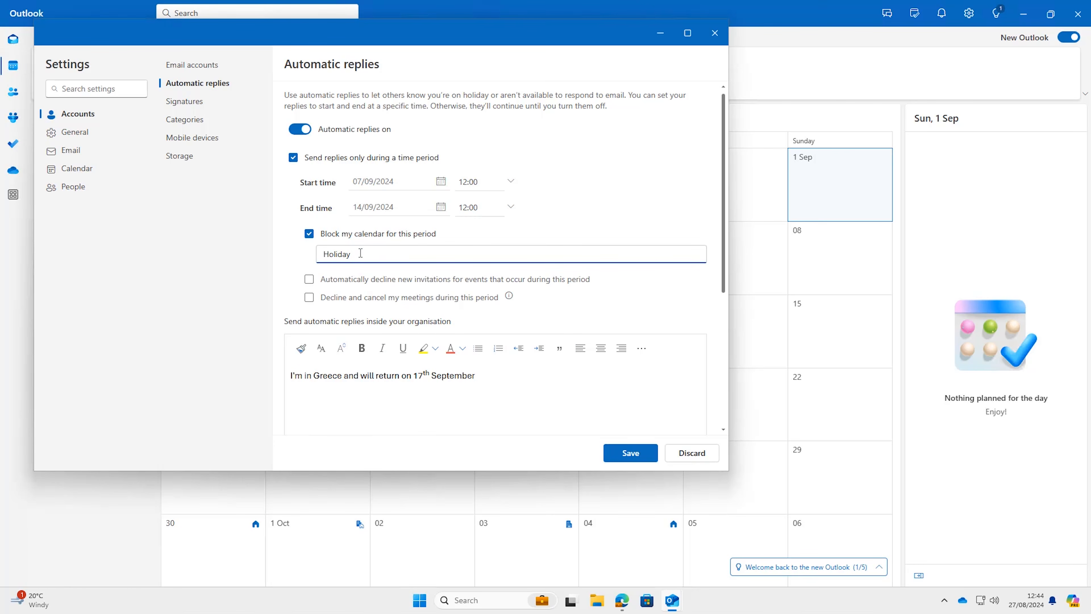
Enable automatically declining new invitations and declining and cancelling existing meetings during the holiday period
click(313, 280)
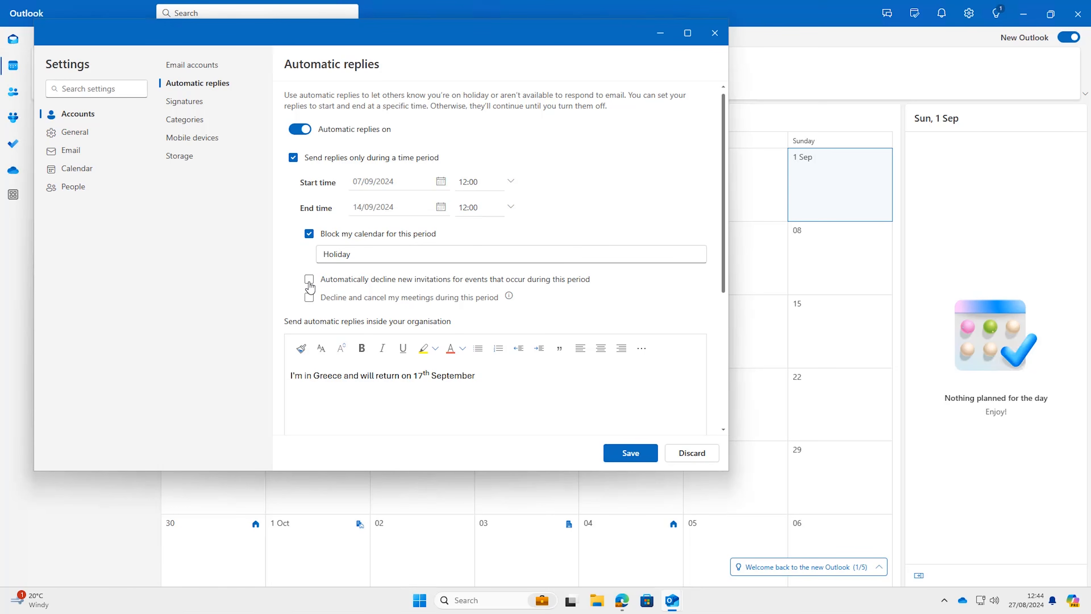
click(309, 280)
click(310, 298)
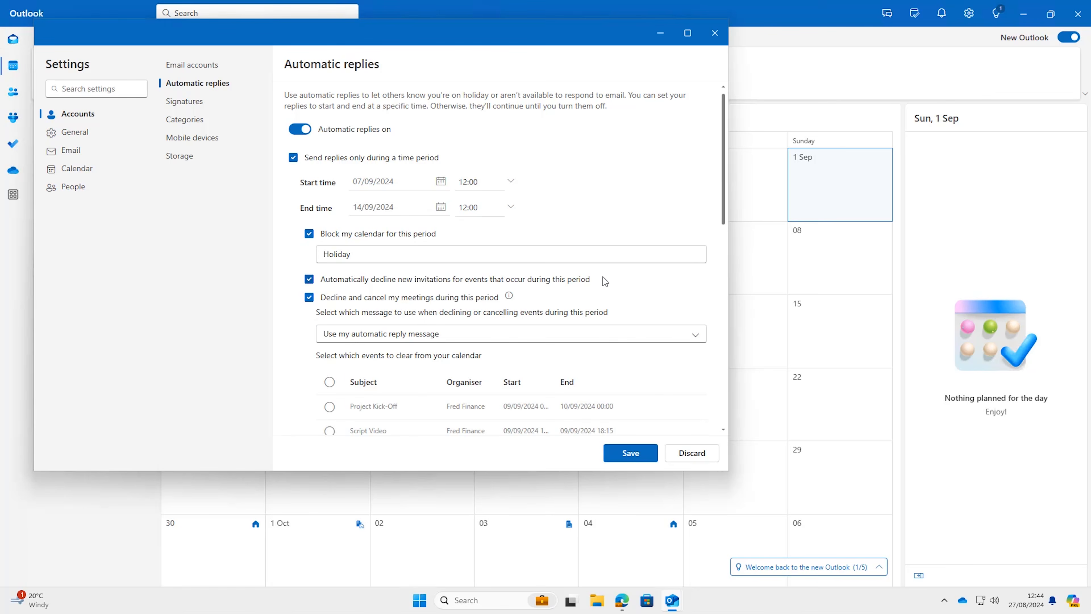
Deselect Budget for Project X and select all listed events to clear from the calendar
scroll(611, 283, down, 3)
scroll(613, 286, down, 2)
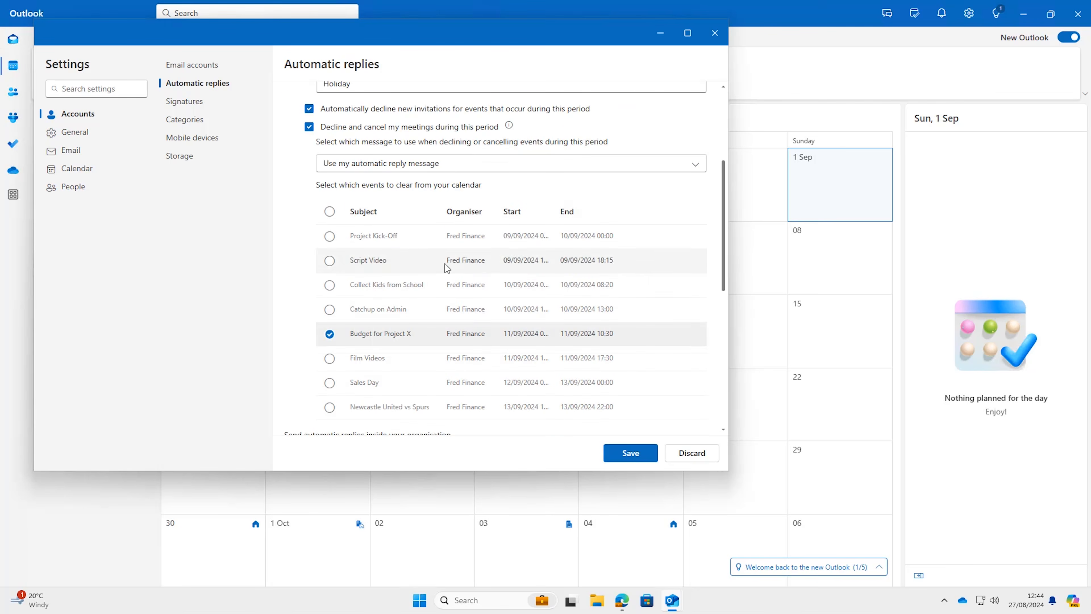
click(330, 335)
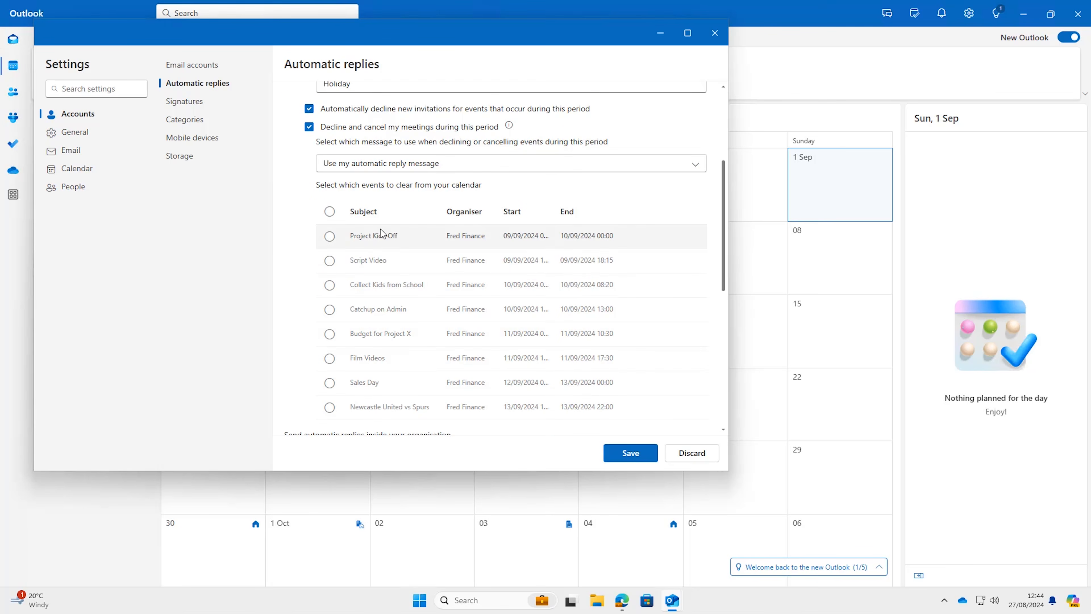
click(330, 211)
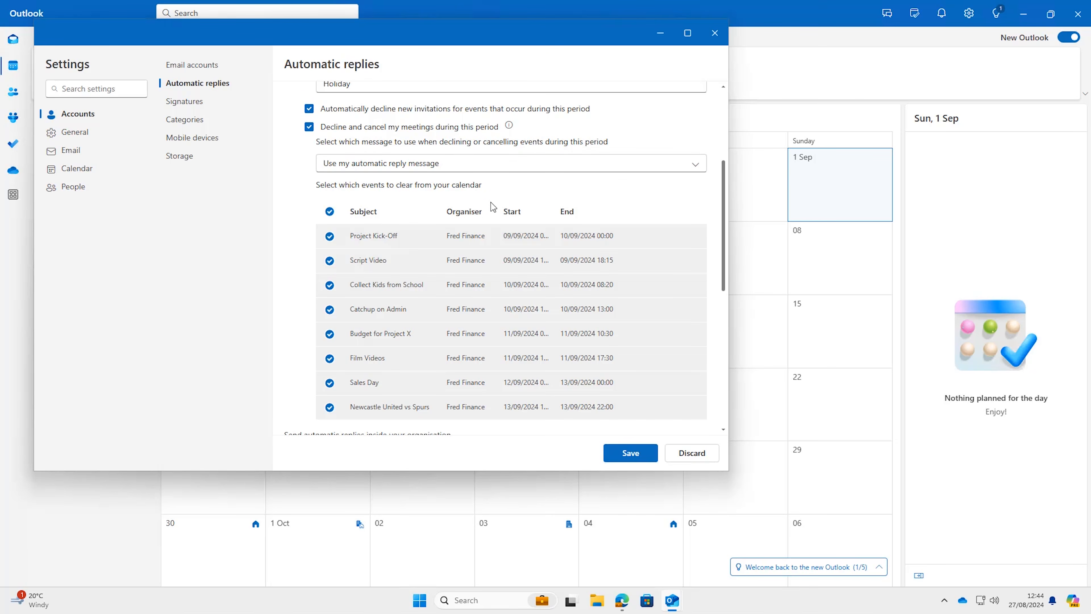
Try the Create a message to include in the reply option for declined events, and return to Use my automatic reply message
scroll(488, 237, up, 3)
scroll(489, 236, down, 9)
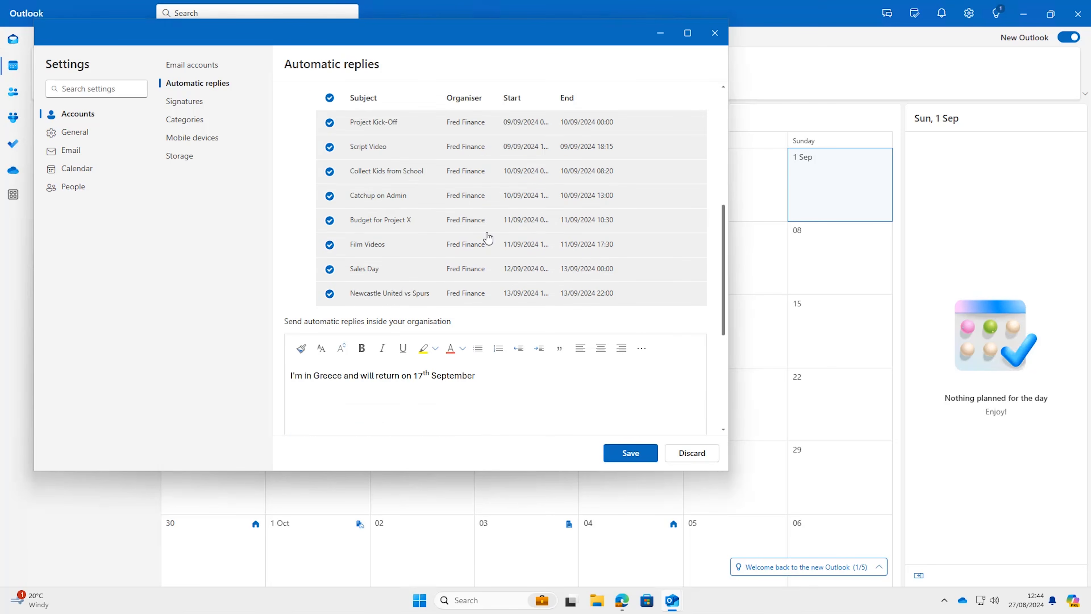
scroll(522, 276, up, 9)
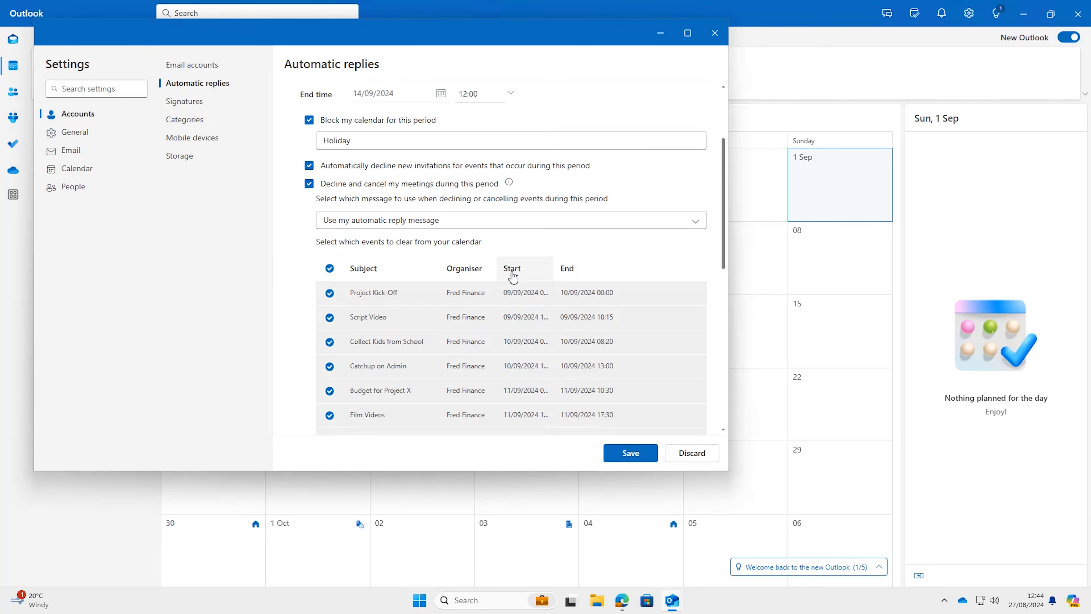
click(694, 279)
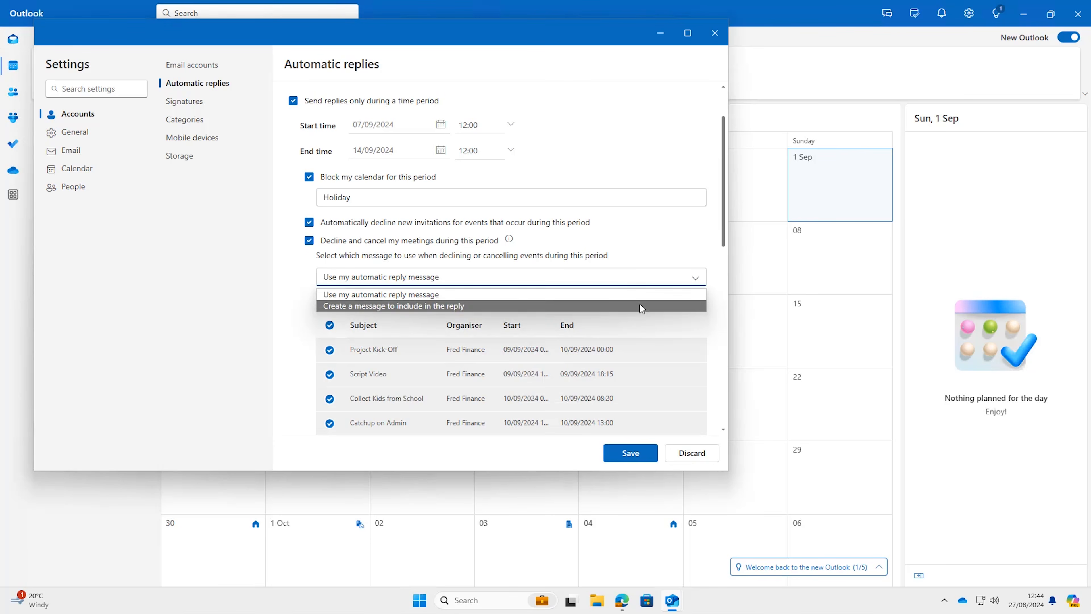
click(640, 306)
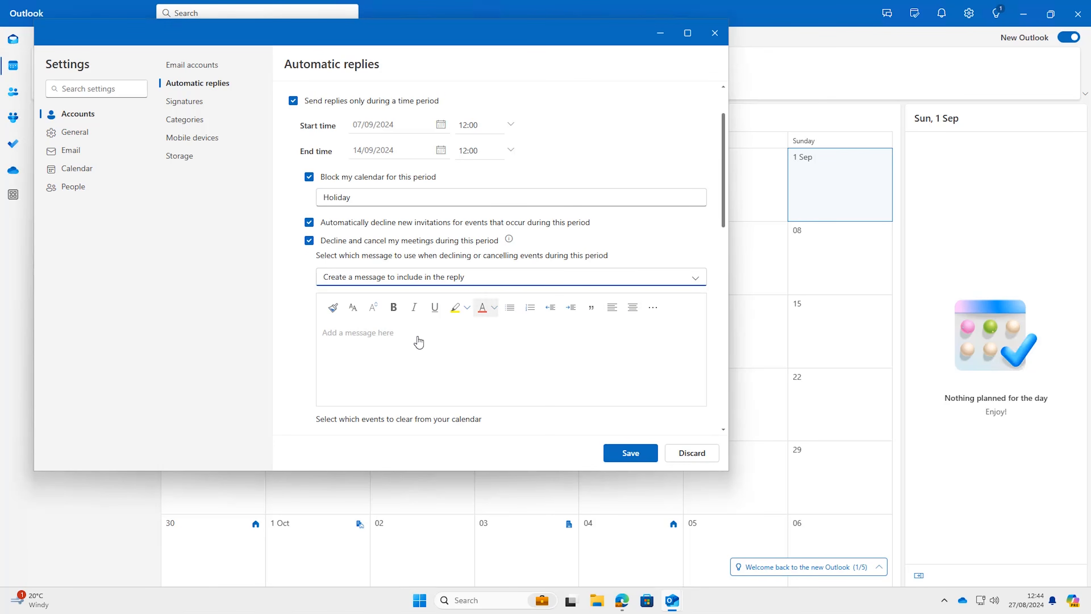
click(695, 280)
click(659, 290)
Save the automatic reply settings, confirm clearing the selected events and close the settings window
scroll(566, 297, down, 3)
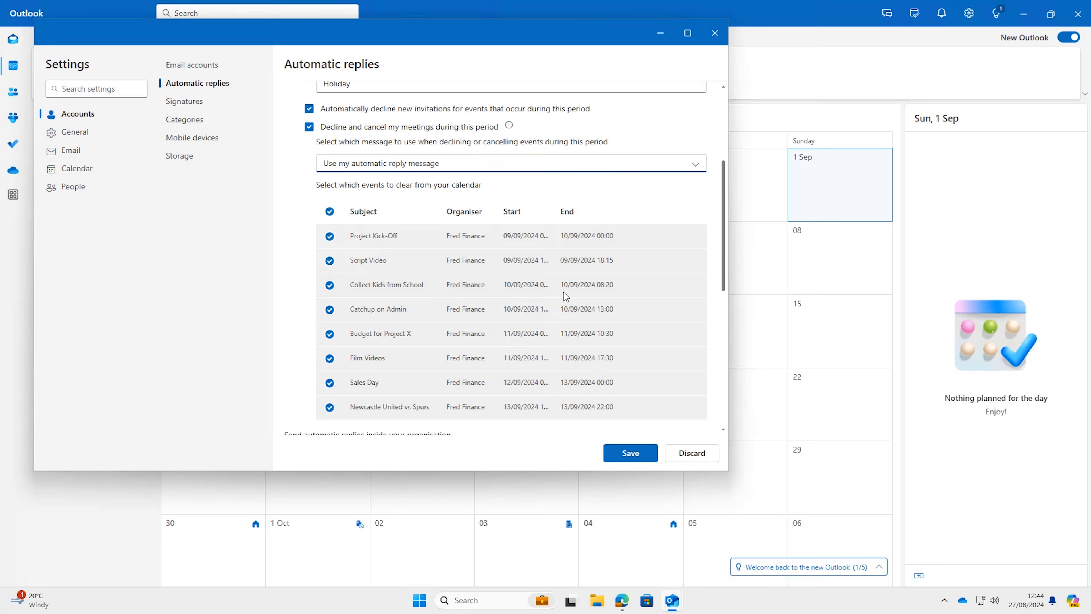
click(628, 453)
click(446, 275)
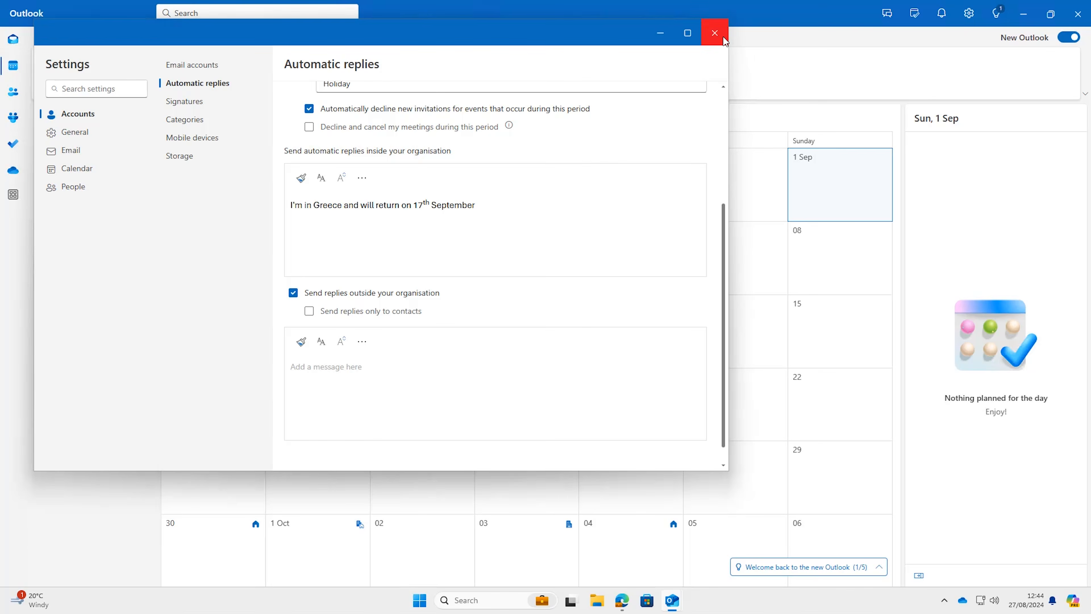
click(724, 40)
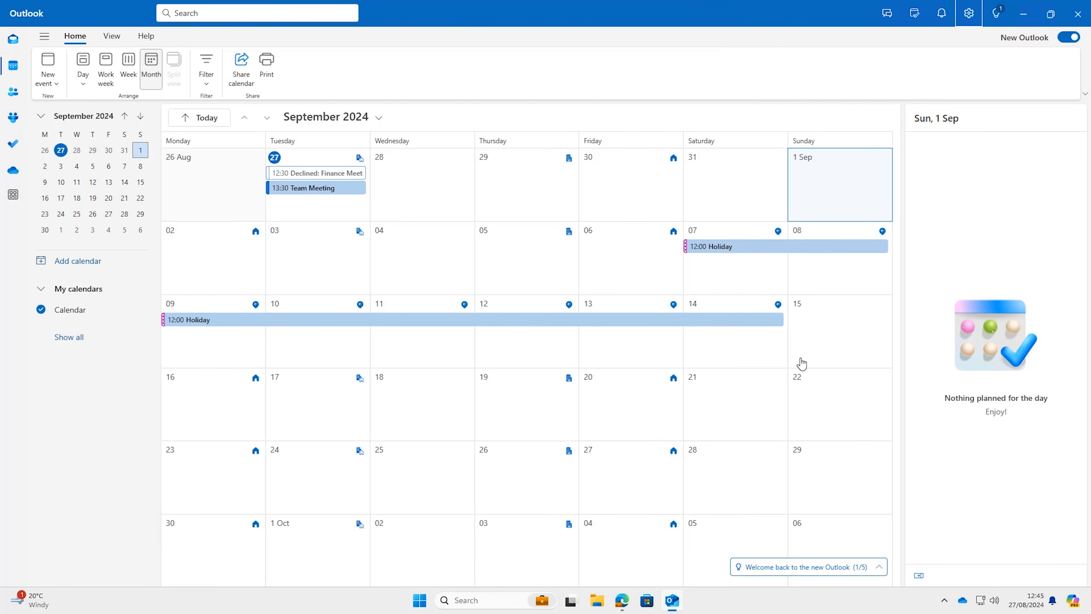